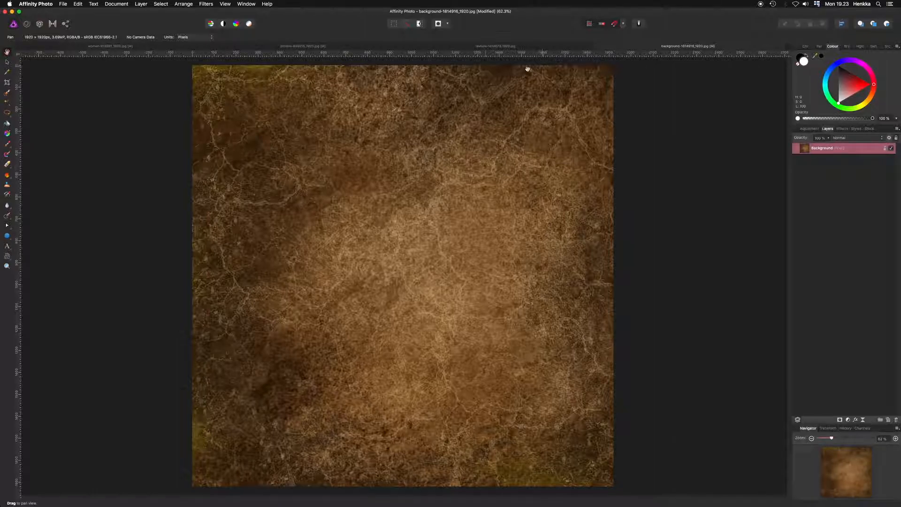
- Create a new 1200 × 1800 px portrait document with the DPI set to 72
click(61, 5)
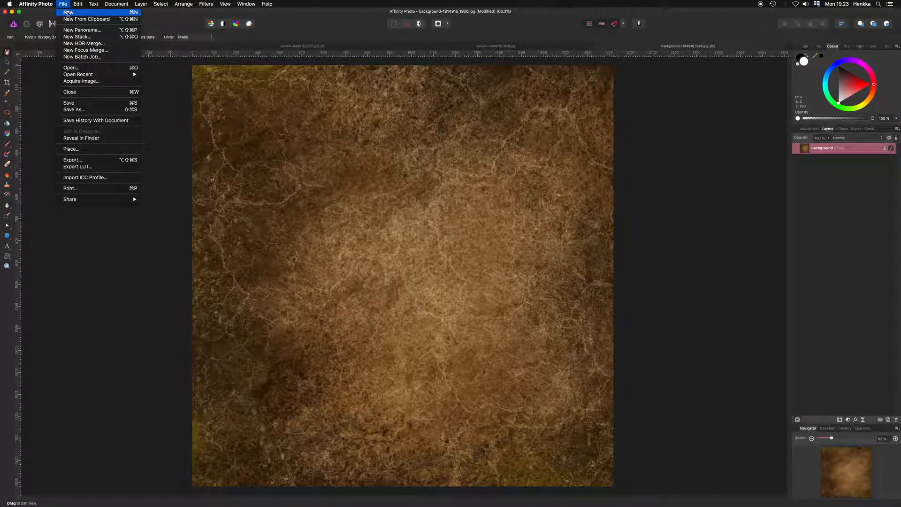
click(67, 12)
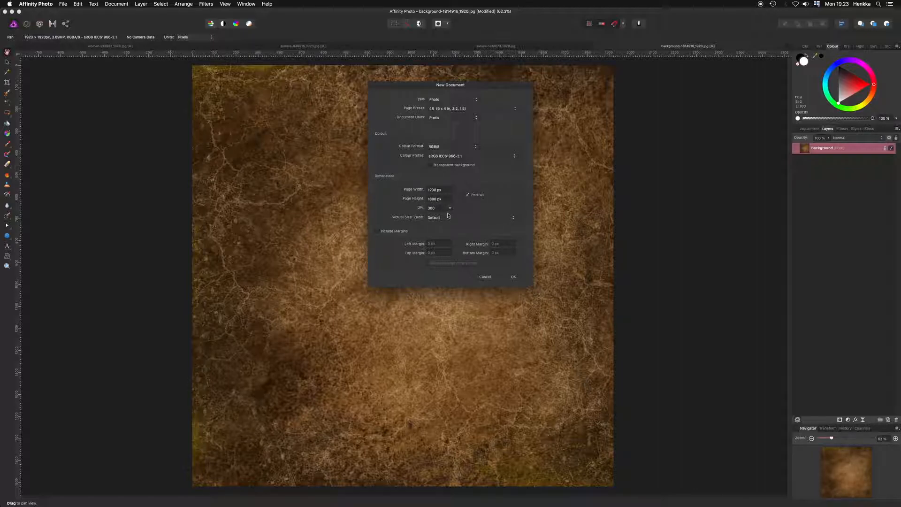
click(449, 208)
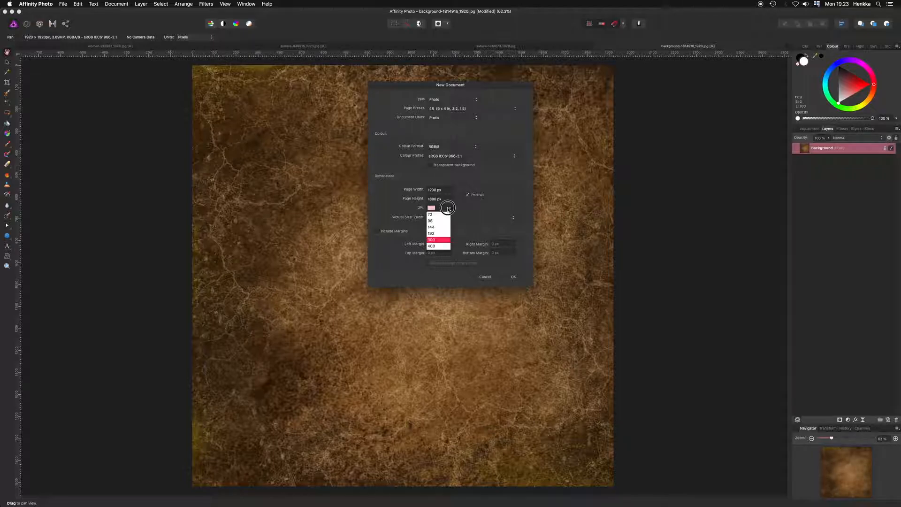
click(433, 215)
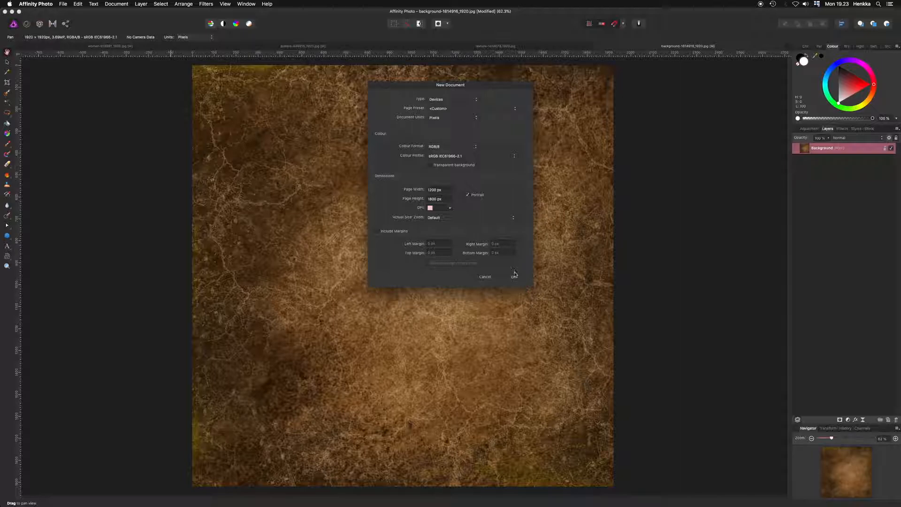
click(513, 276)
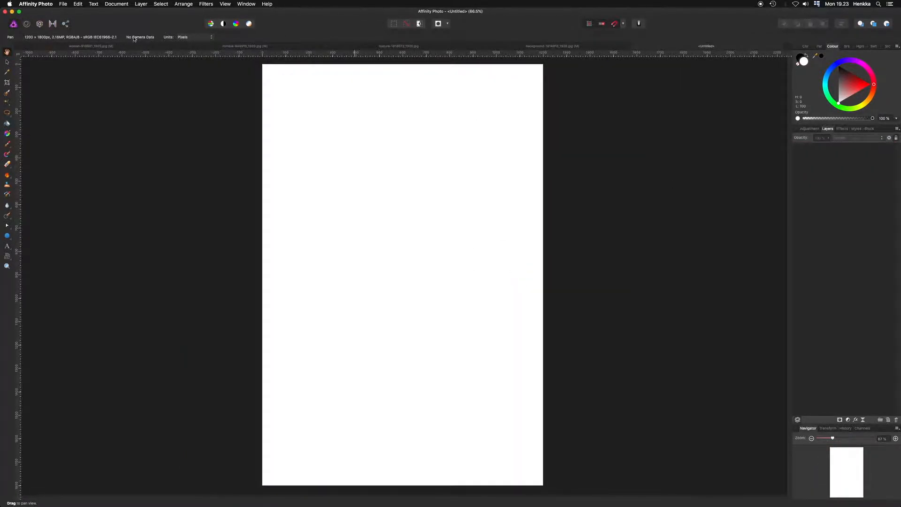
- Paste the woman-on-sofa photo into the new document and move it down into the lower part of the page
click(123, 46)
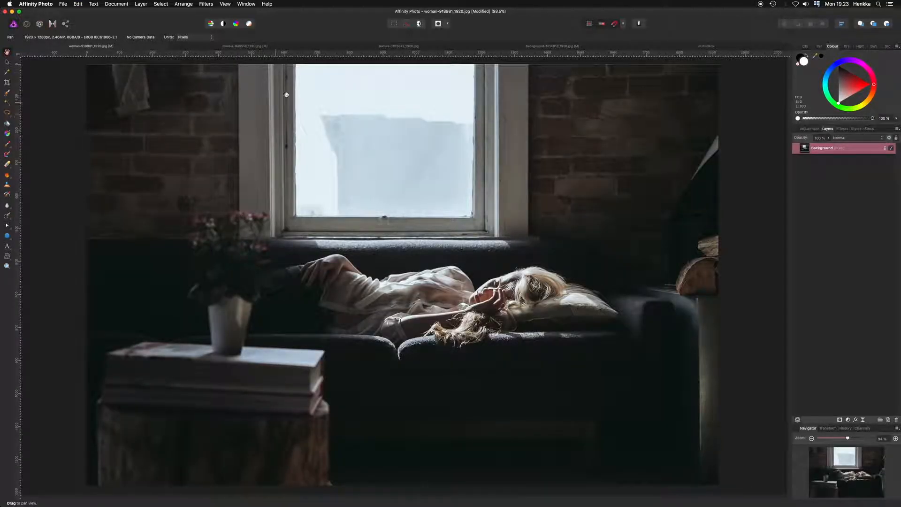
click(666, 46)
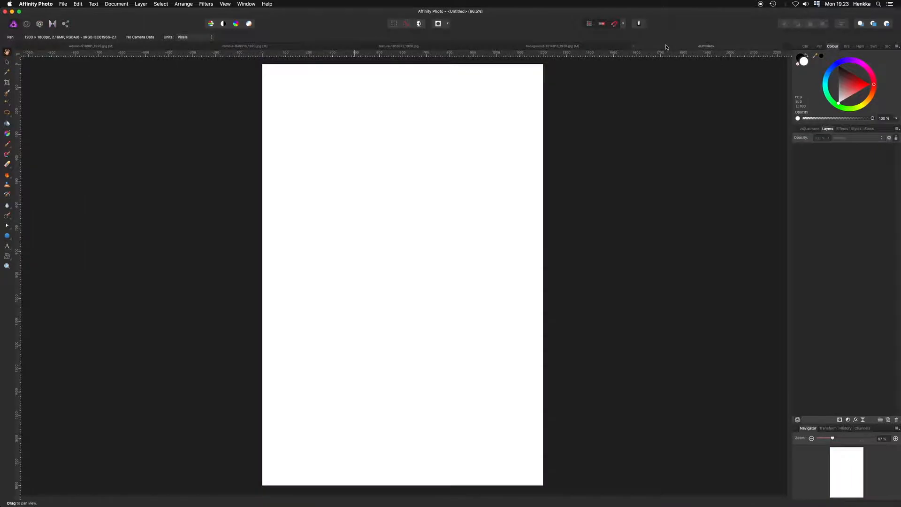
key(super+v)
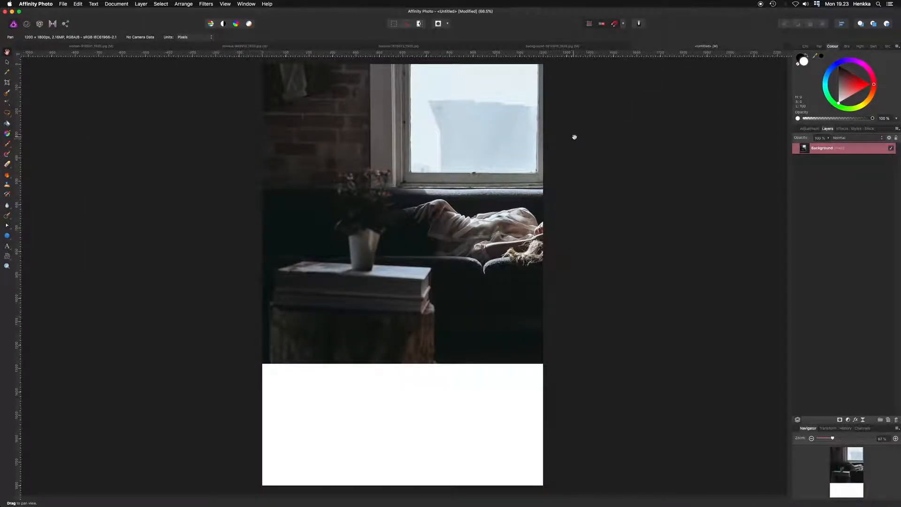
key(v)
drag(491, 159, 383, 277)
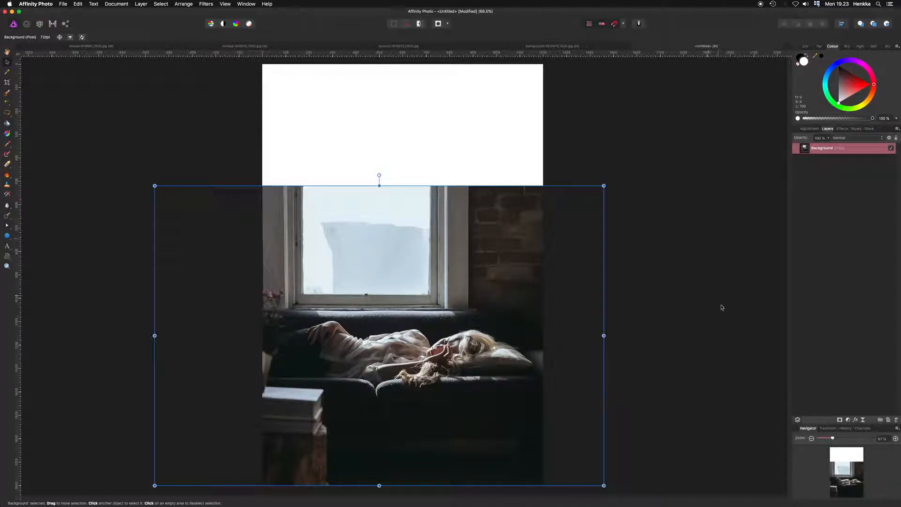
- Add a mask to the photo layer and draw a linear gradient on it from above the window to the windowsill
click(840, 419)
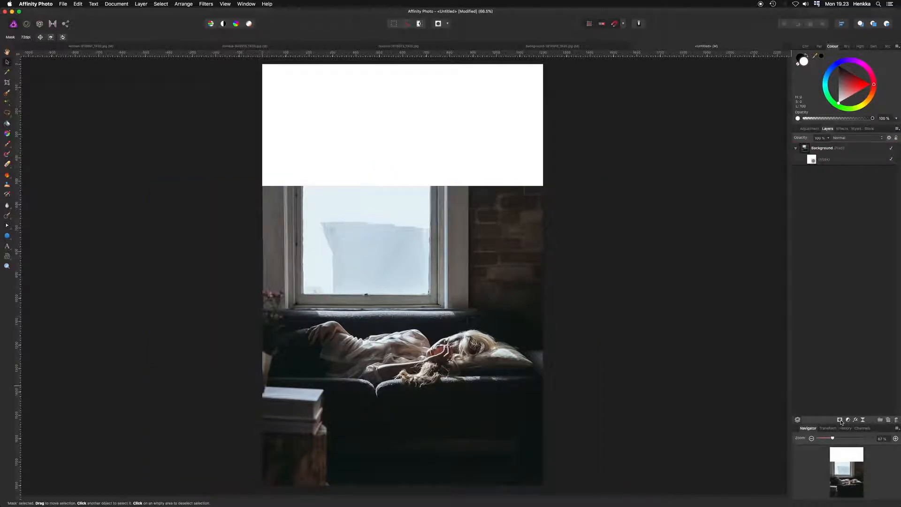
click(813, 161)
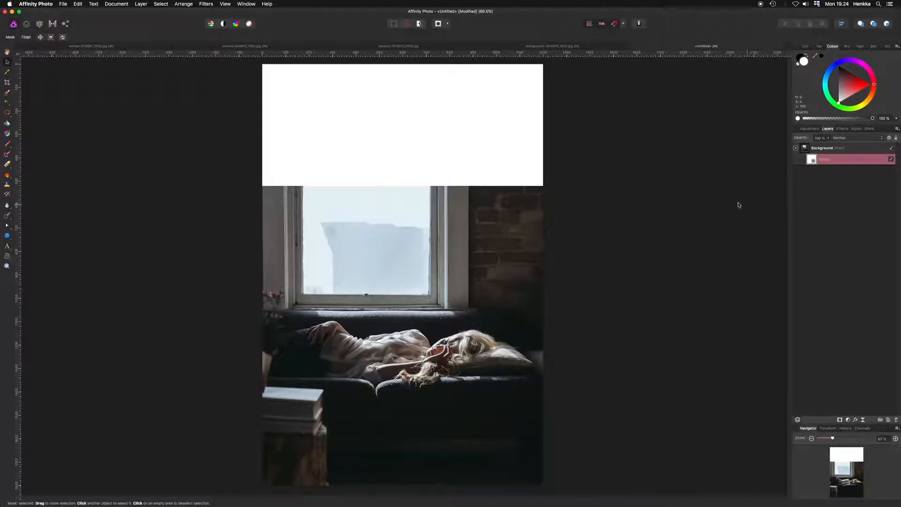
key(g)
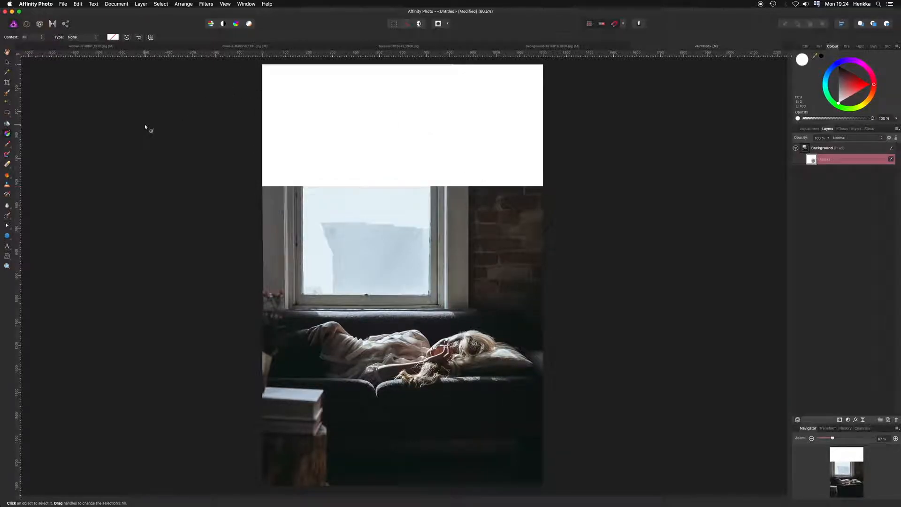
click(96, 37)
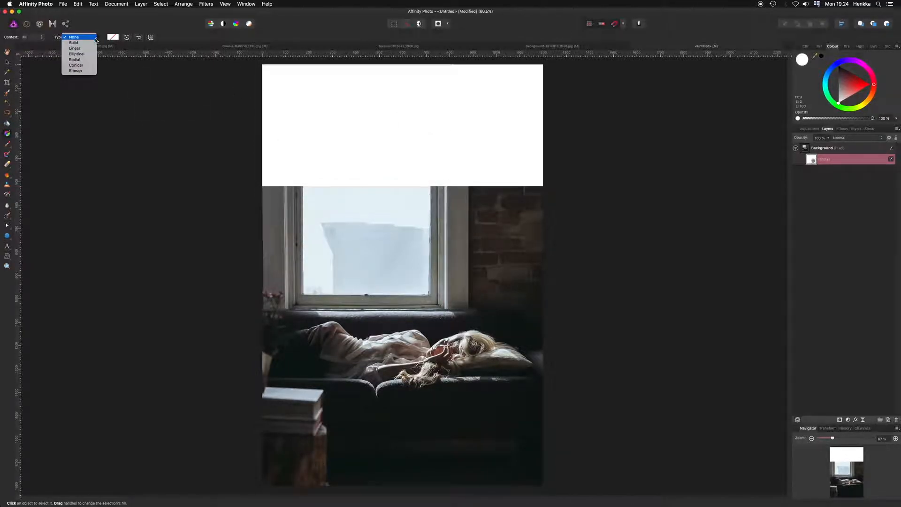
click(90, 48)
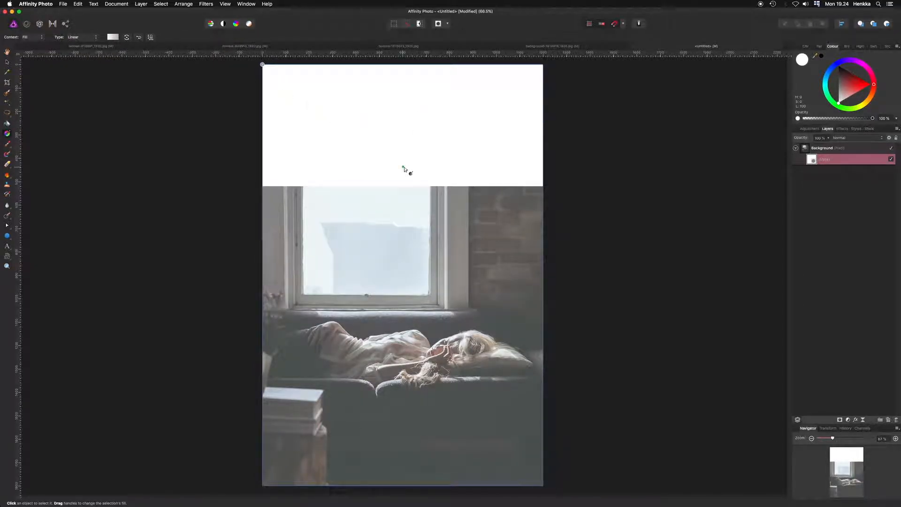
mouse_move(402, 162)
mouse_down()
mouse_move(375, 286)
mouse_move(403, 317)
mouse_up()
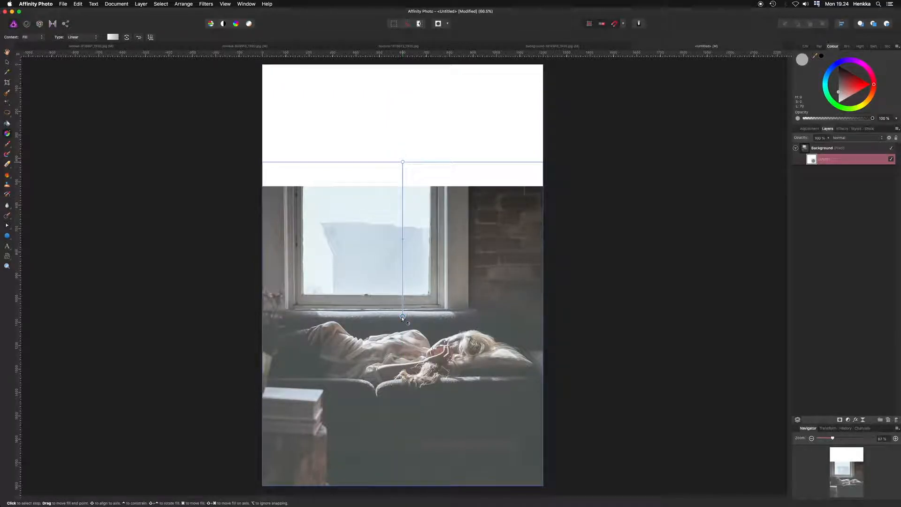
- Recolour the mask gradient's stops so the photo's top fades out above the sofa, and shift the gradient lower
click(841, 70)
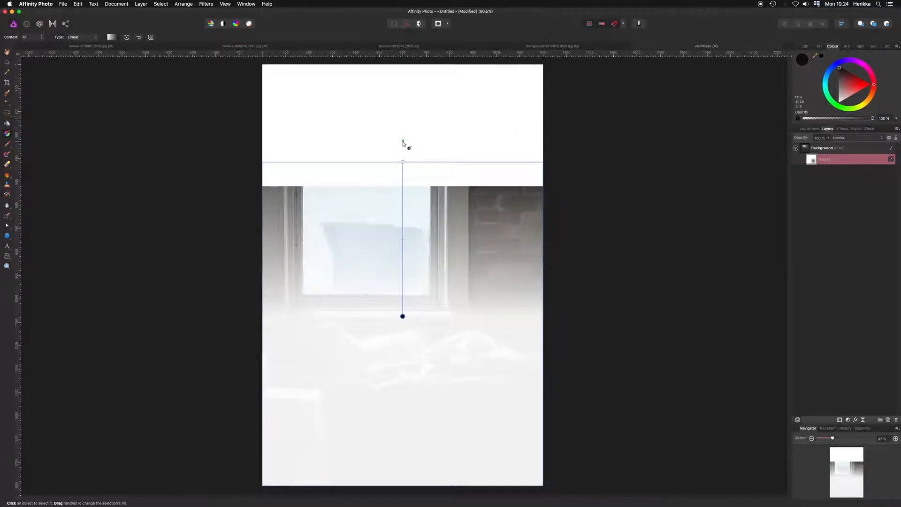
click(403, 161)
click(841, 69)
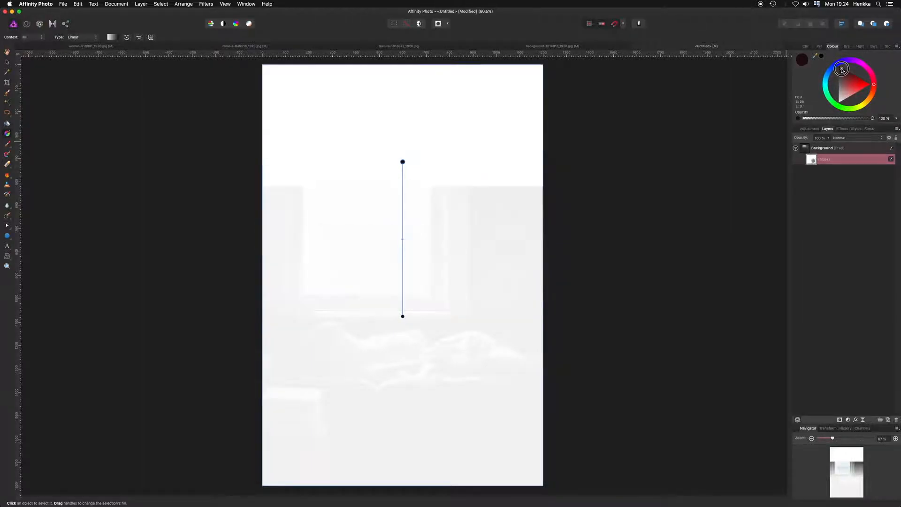
click(403, 317)
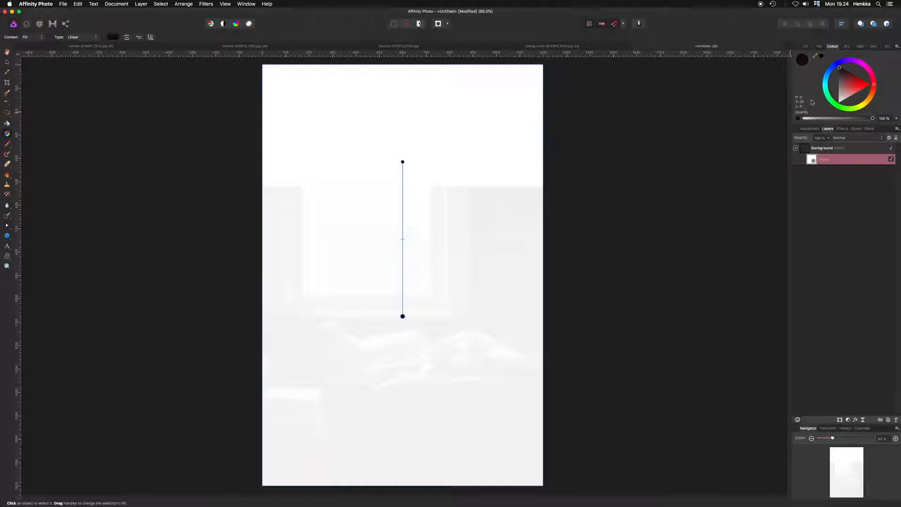
click(841, 100)
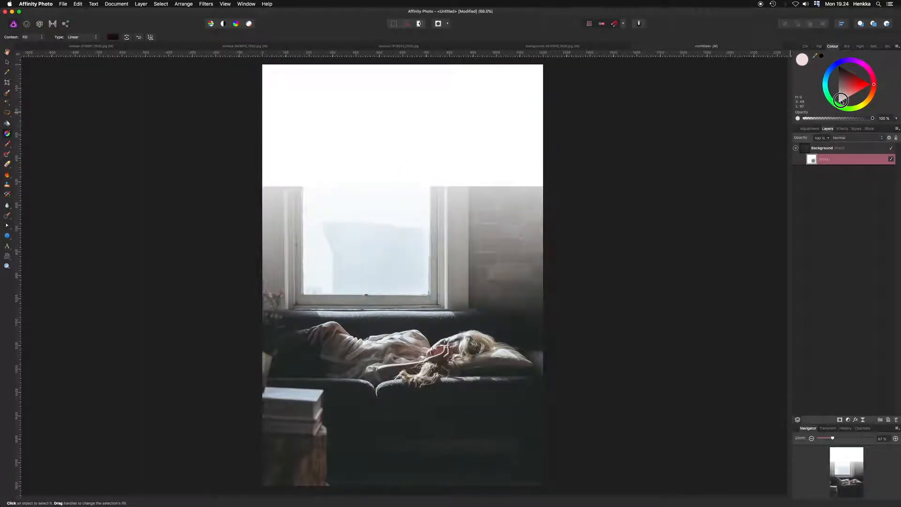
drag(403, 163, 402, 302)
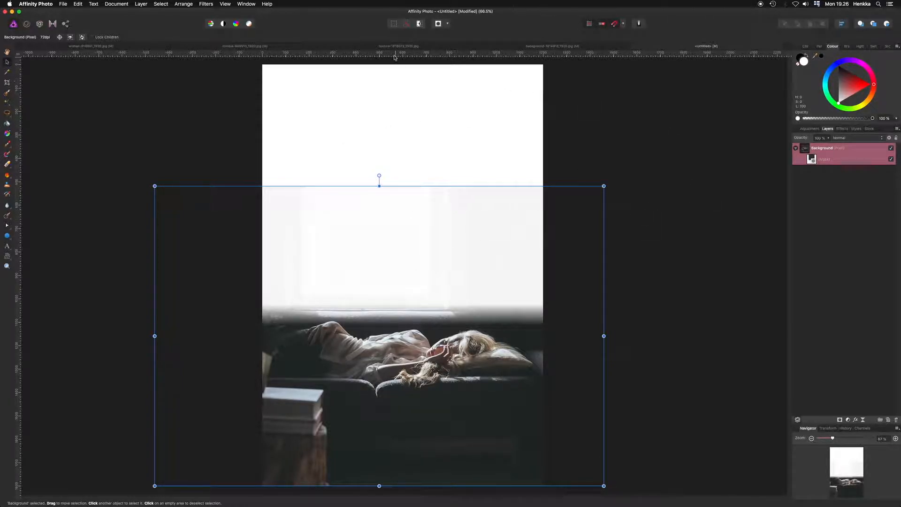
- Paste the blue-brown texture into the document and move its layer below the masked photo layer
click(386, 46)
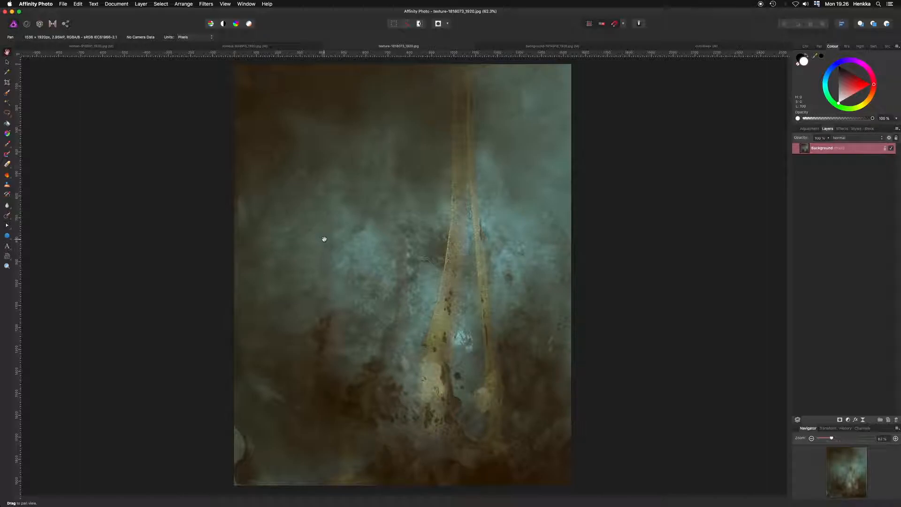
click(706, 46)
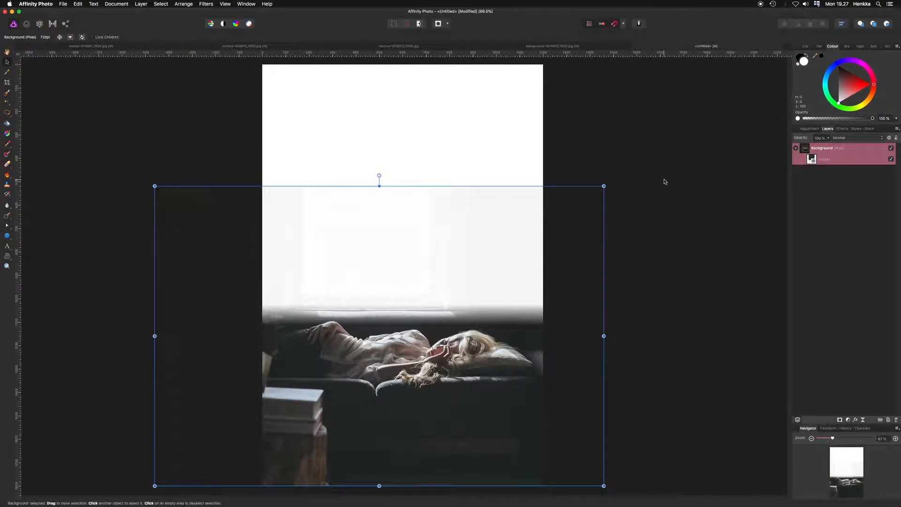
key(super+v)
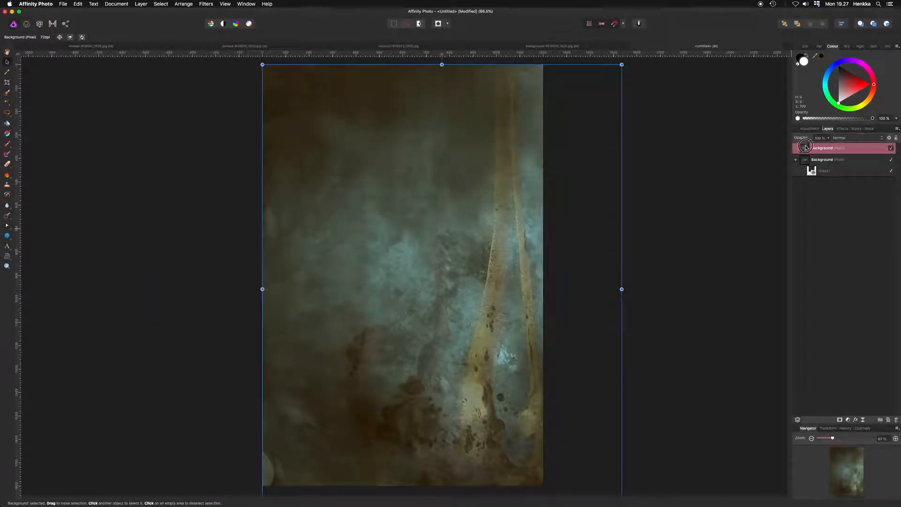
drag(811, 170, 799, 181)
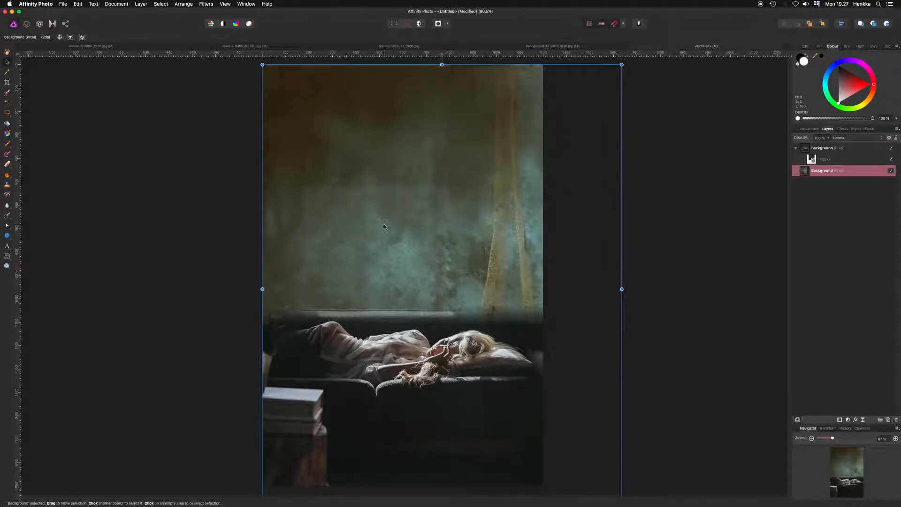
- Paste the brown cracked texture into the document and set its blend mode to Soft Light
click(540, 45)
key(h)
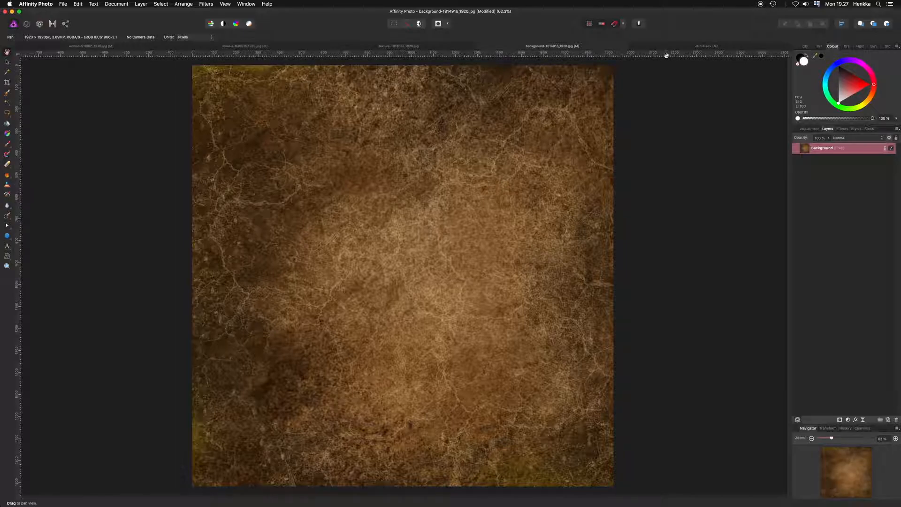
key(ctrl+Tab)
key(super+v)
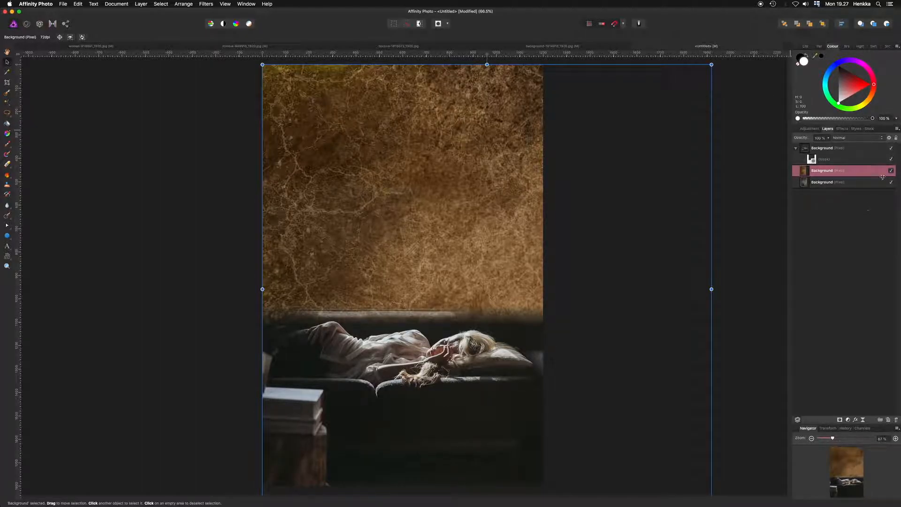
click(869, 138)
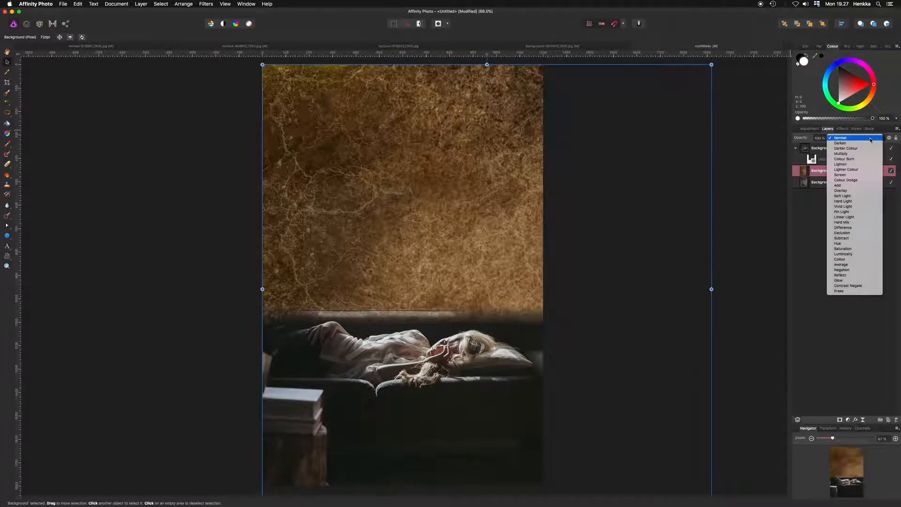
click(858, 191)
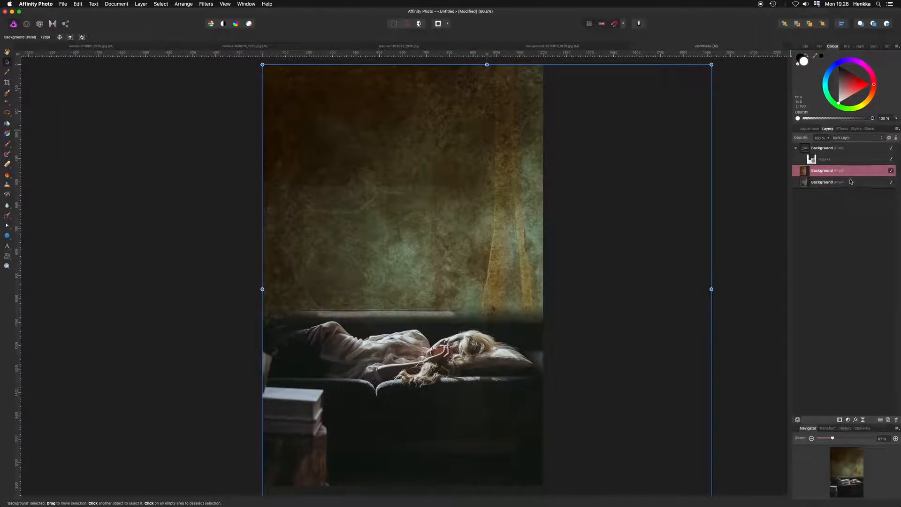
- Paste the cut-out zombie above the photo group and move it up into the upper part of the page
click(850, 151)
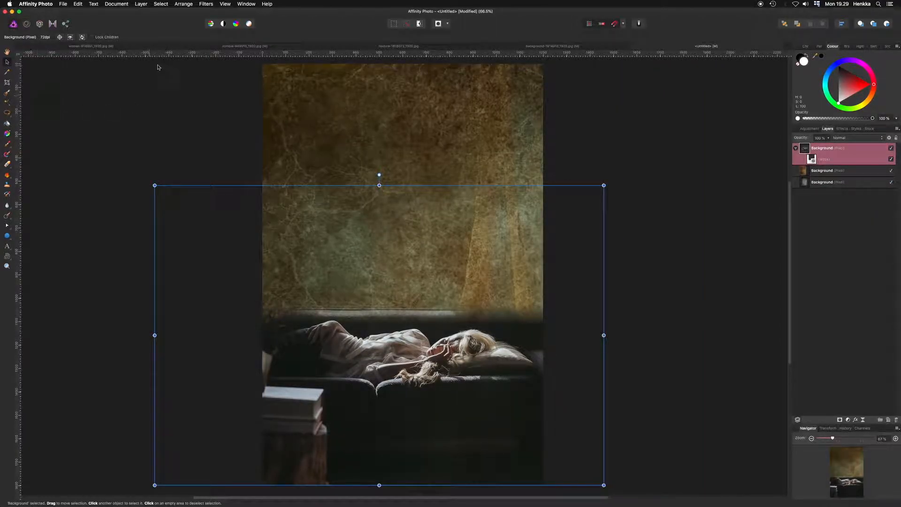
click(235, 46)
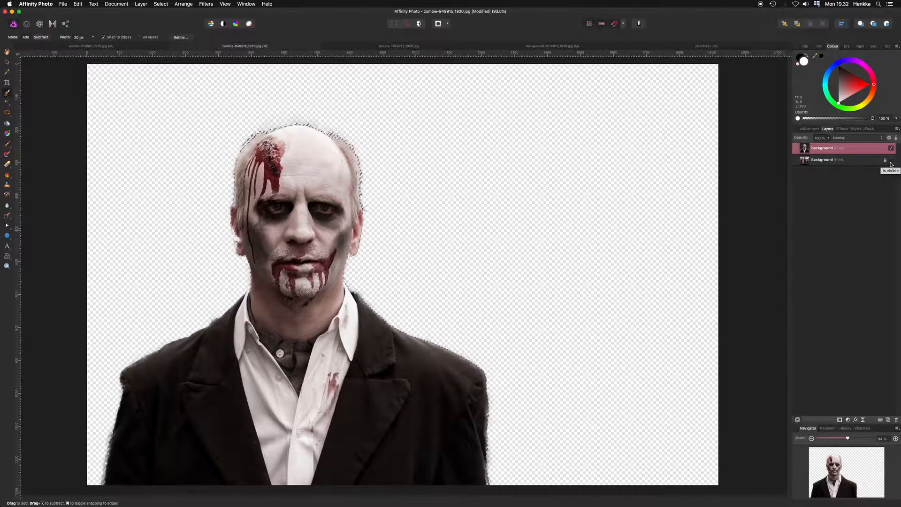
click(747, 47)
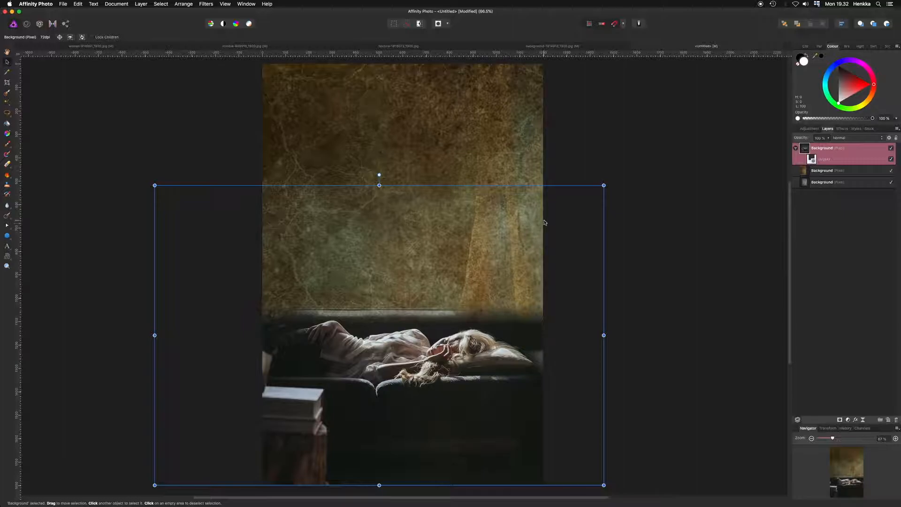
key(super+v)
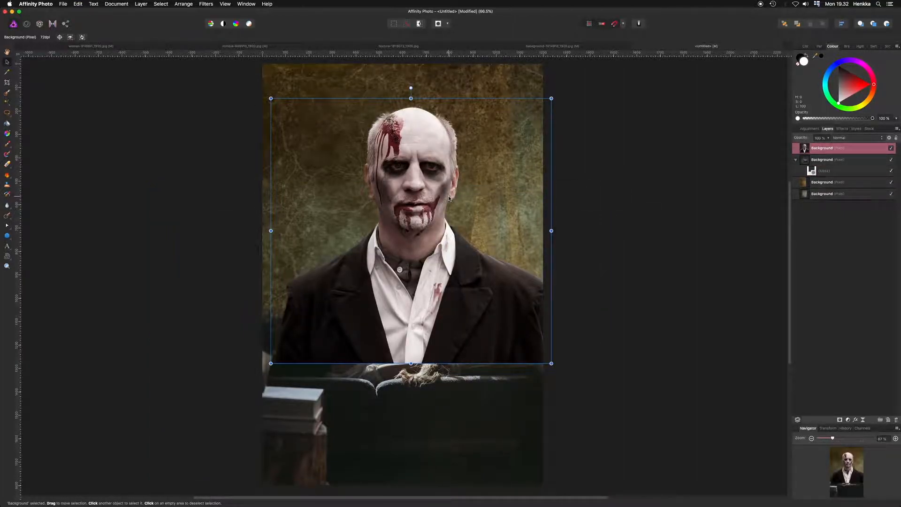
drag(452, 208, 459, 152)
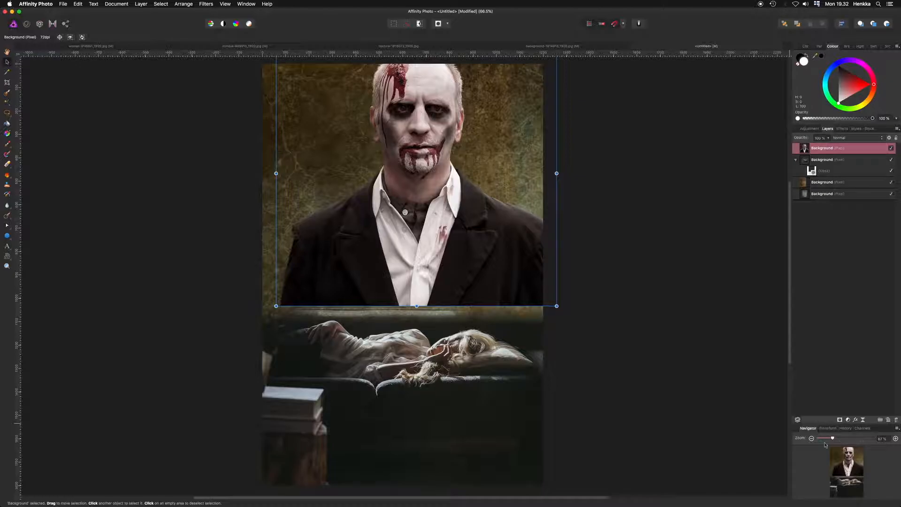
- Scale the zombie down and centre it in the upper part of the page above the sofa
drag(827, 440, 827, 440)
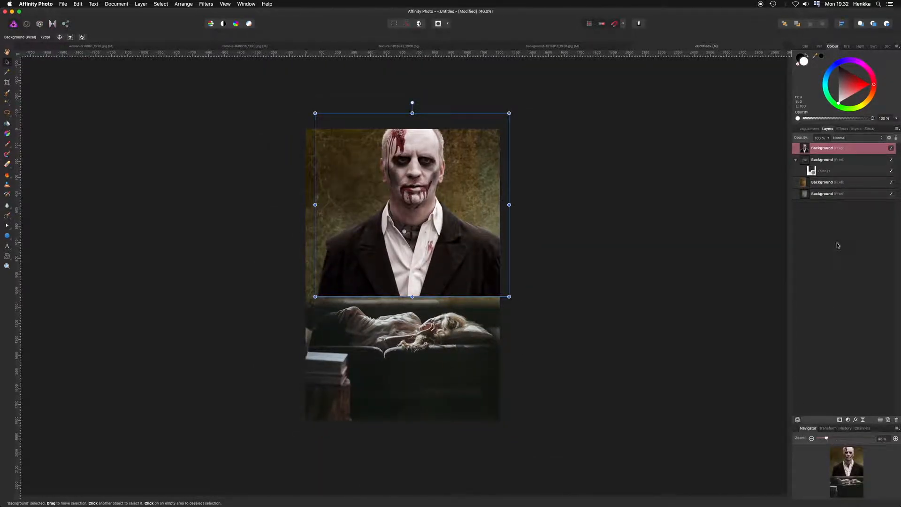
click(506, 114)
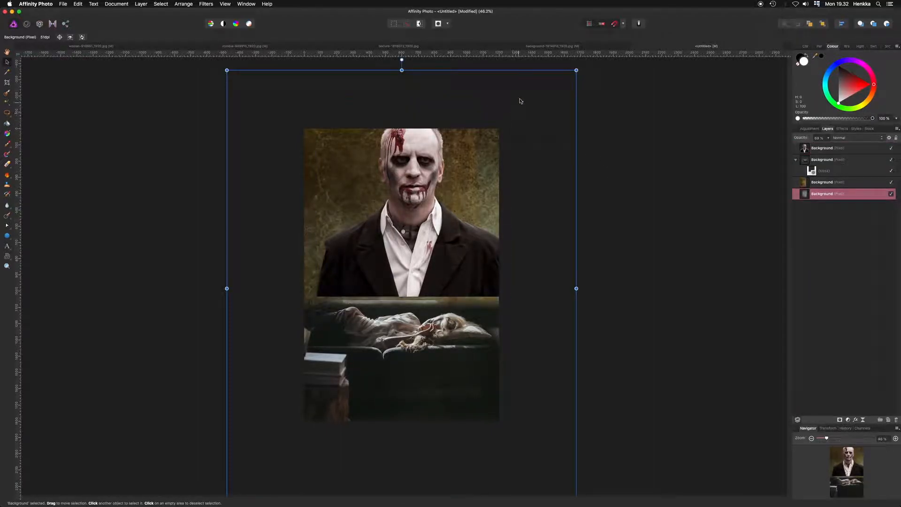
click(845, 148)
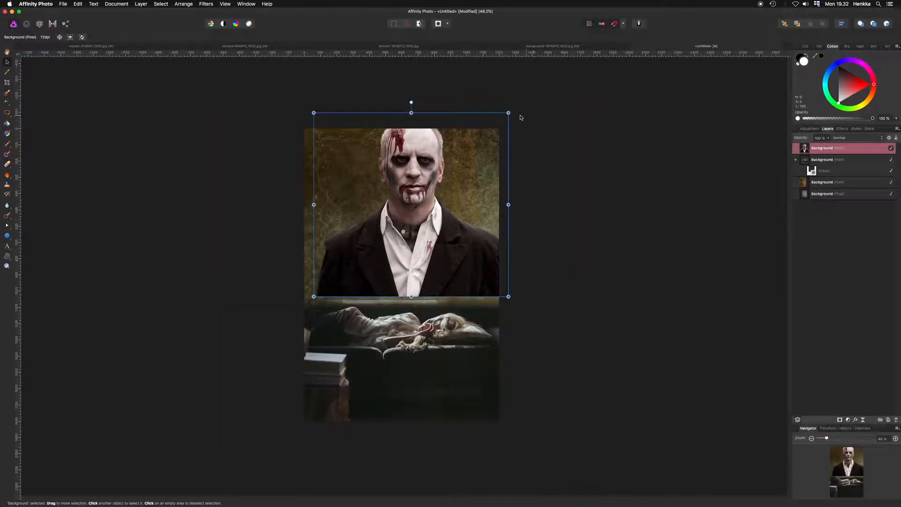
drag(507, 113, 458, 153)
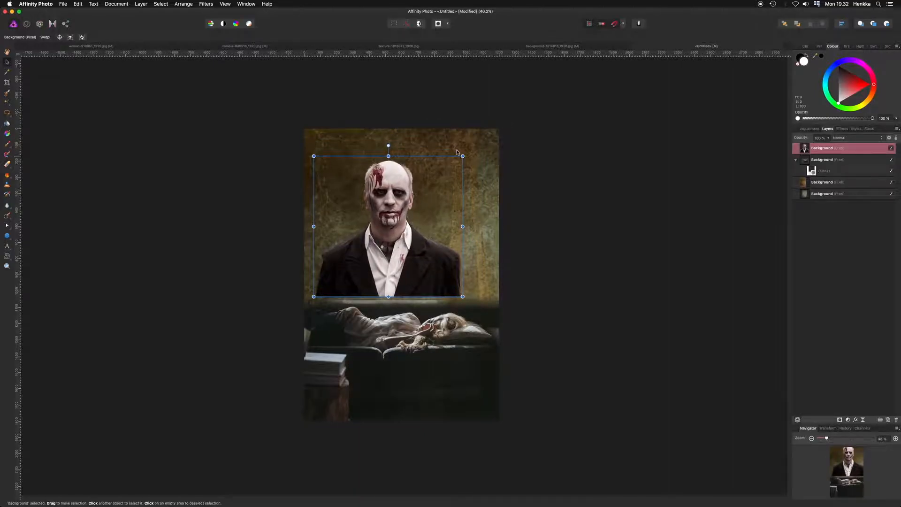
drag(372, 215, 400, 217)
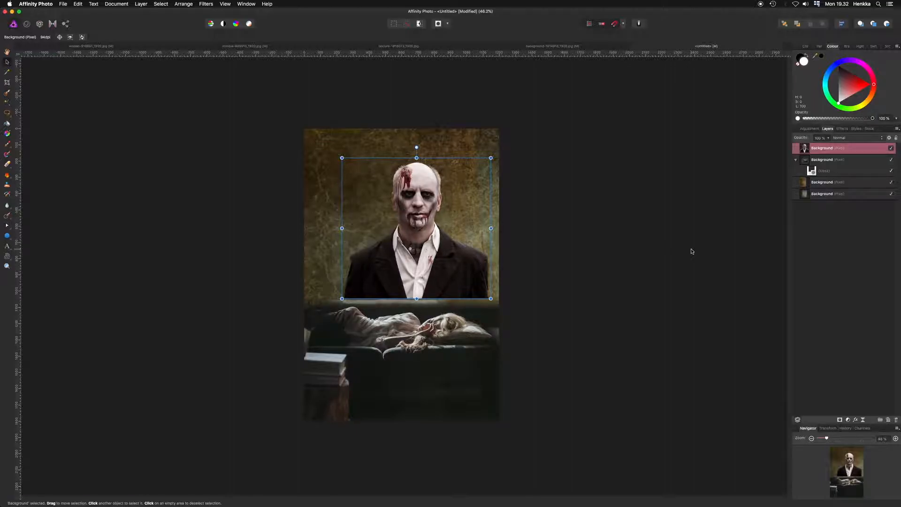
drag(439, 225, 434, 222)
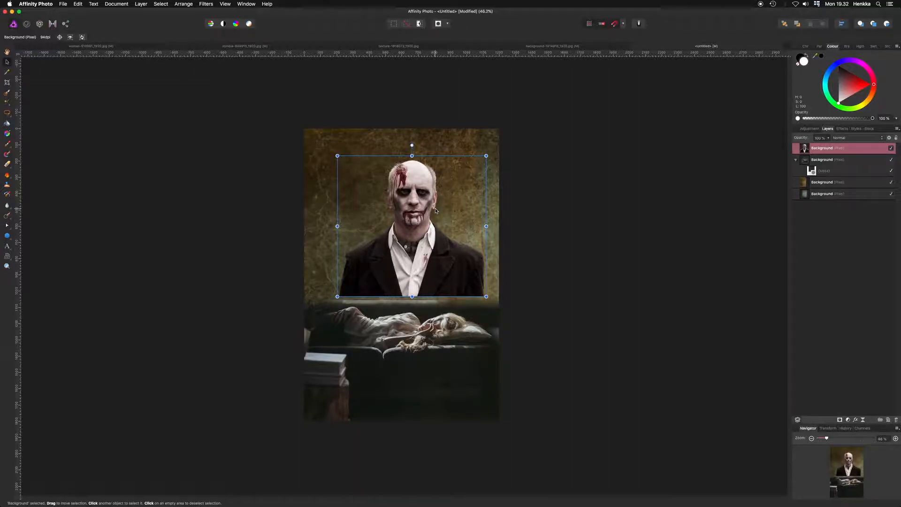
- Flip the zombie horizontally
right_click(436, 210)
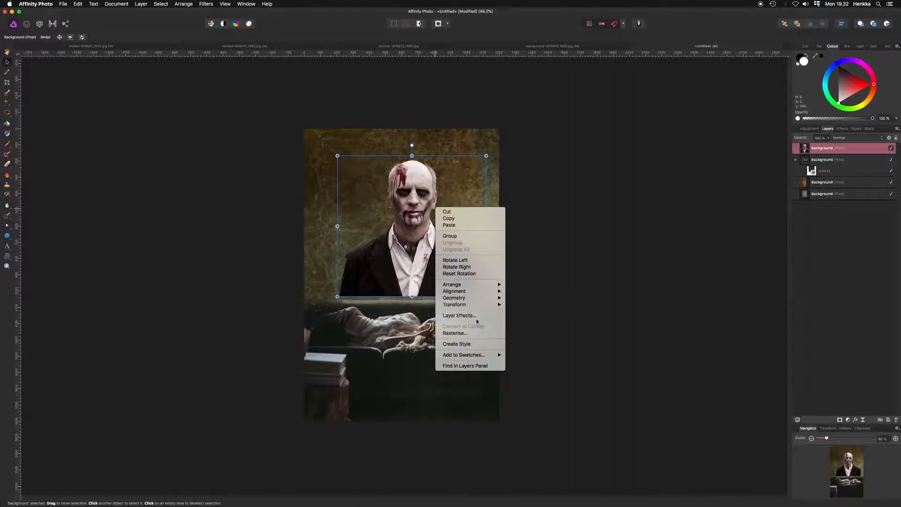
mouse_move(476, 307)
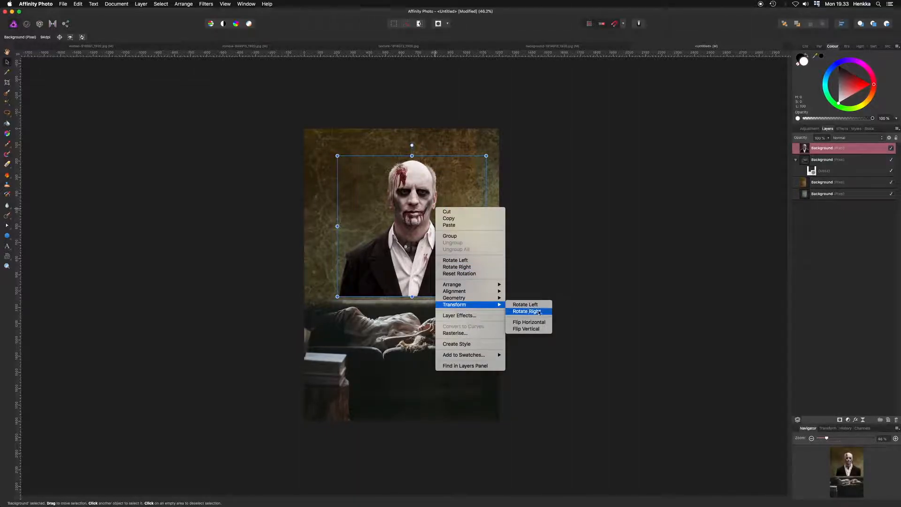
click(528, 322)
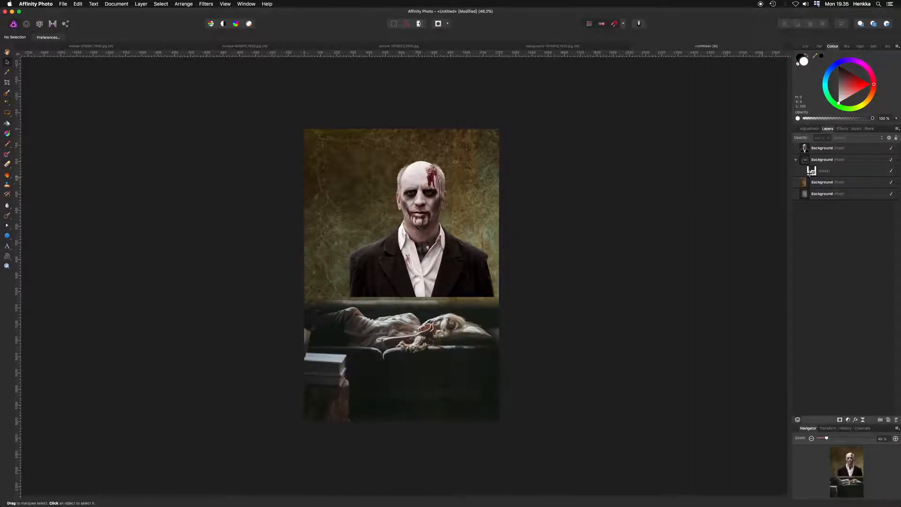
- Add a mask to the zombie layer and select the mask
click(835, 149)
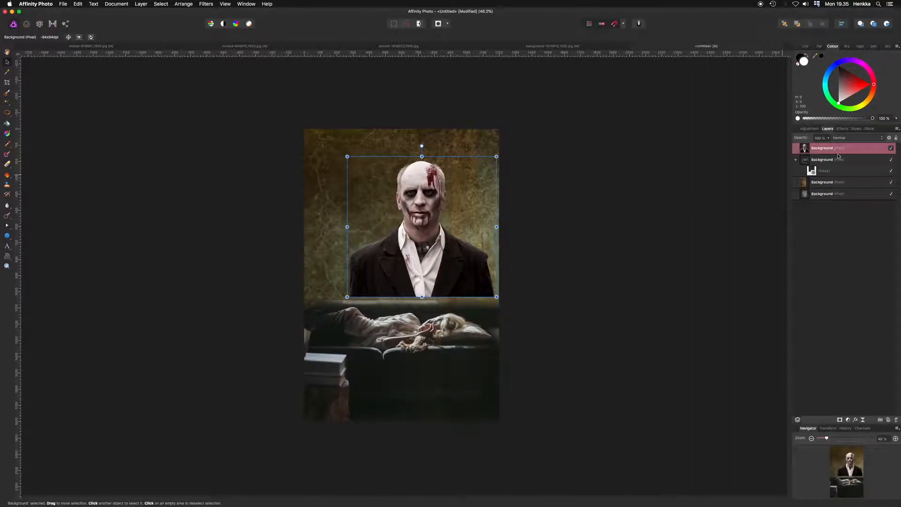
click(840, 420)
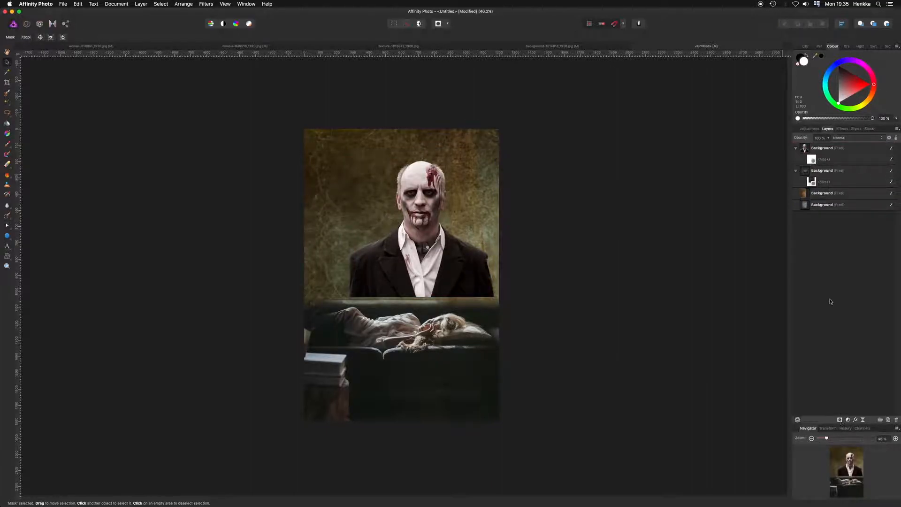
click(814, 161)
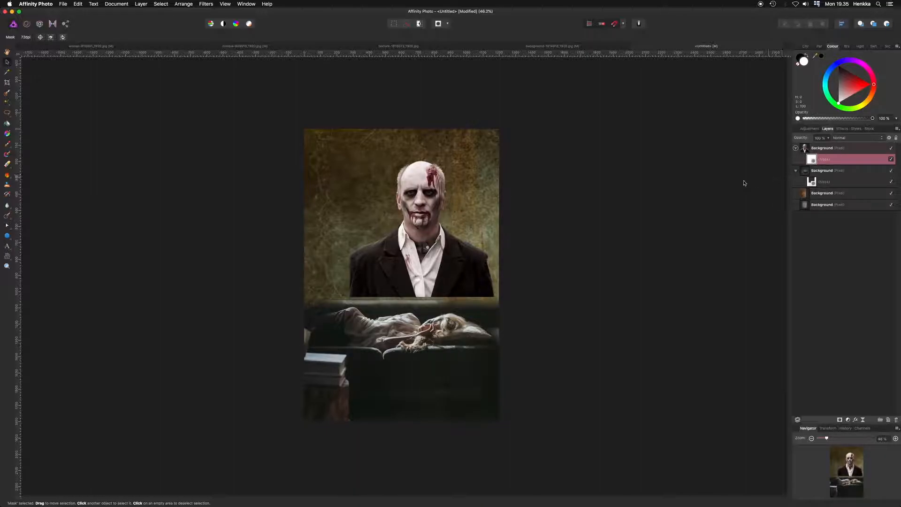
- Draw an elliptical gradient on the zombie's mask from the head down to the chest, with a black outer stop to fade its edges
key(g)
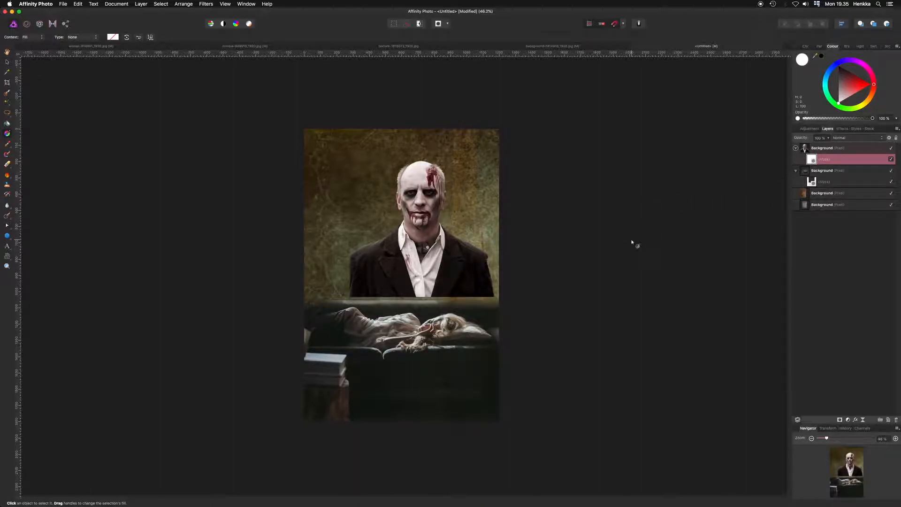
click(75, 39)
click(76, 54)
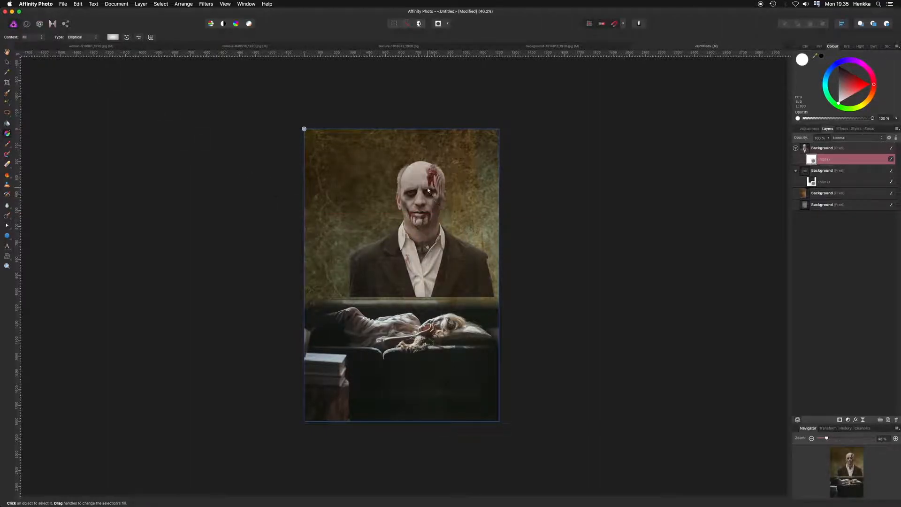
drag(422, 175, 423, 279)
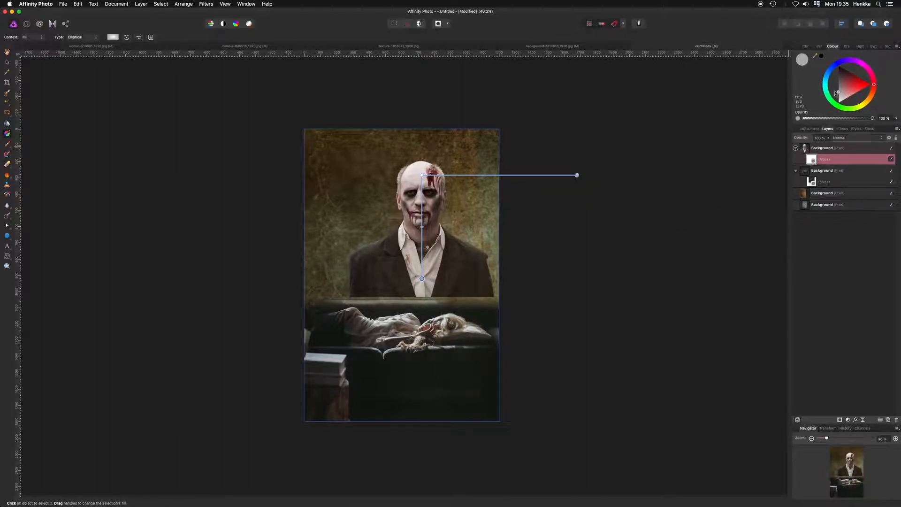
click(841, 71)
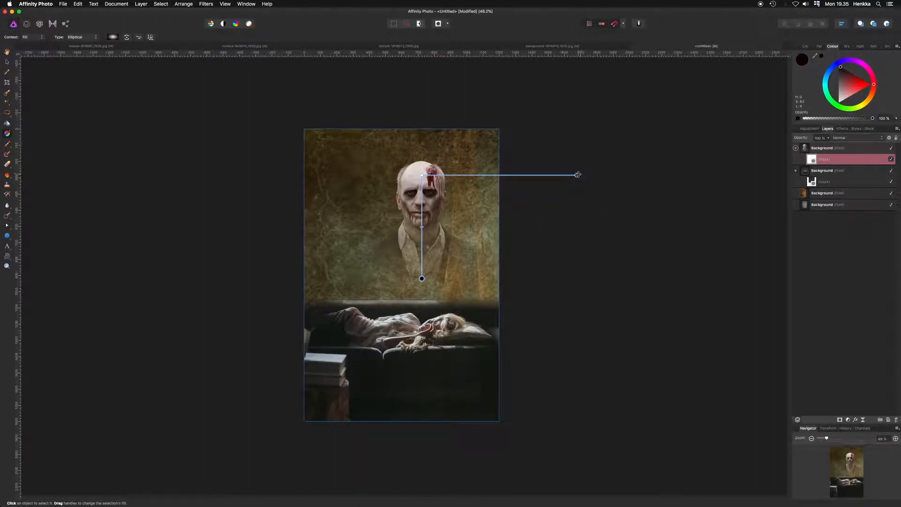
drag(577, 175, 496, 175)
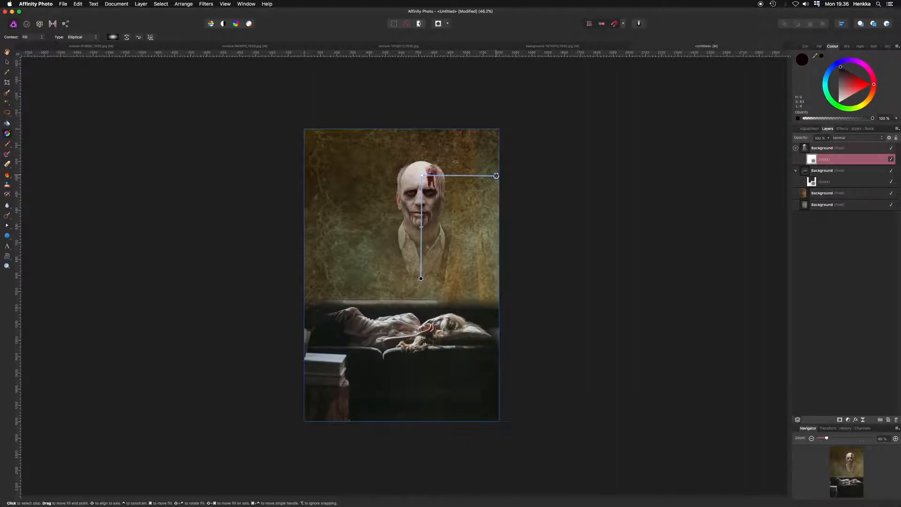
click(847, 153)
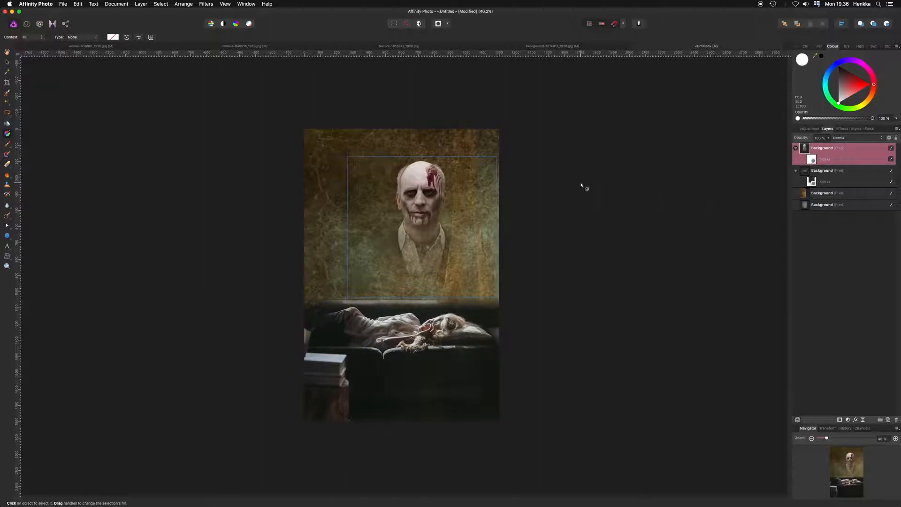
- Enlarge the zombie slightly and reposition it in the upper part of the page
key(v)
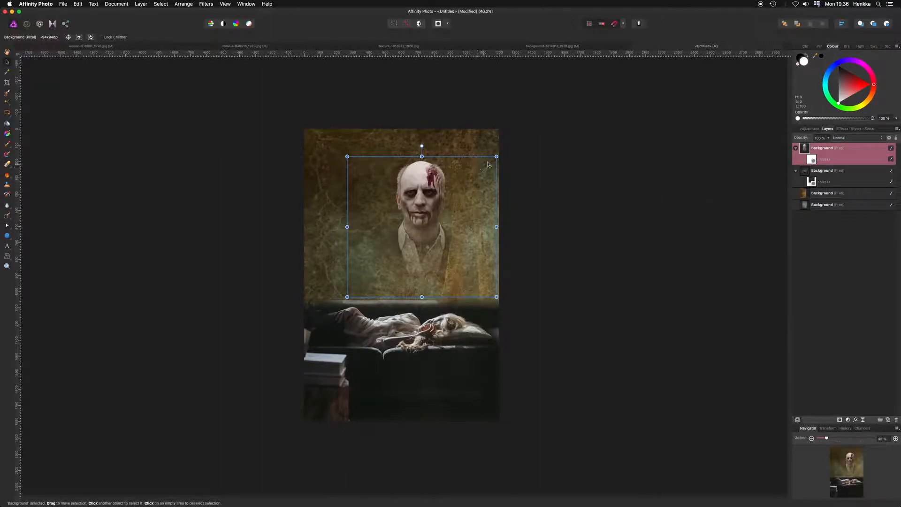
drag(496, 156, 510, 143)
drag(465, 225, 459, 228)
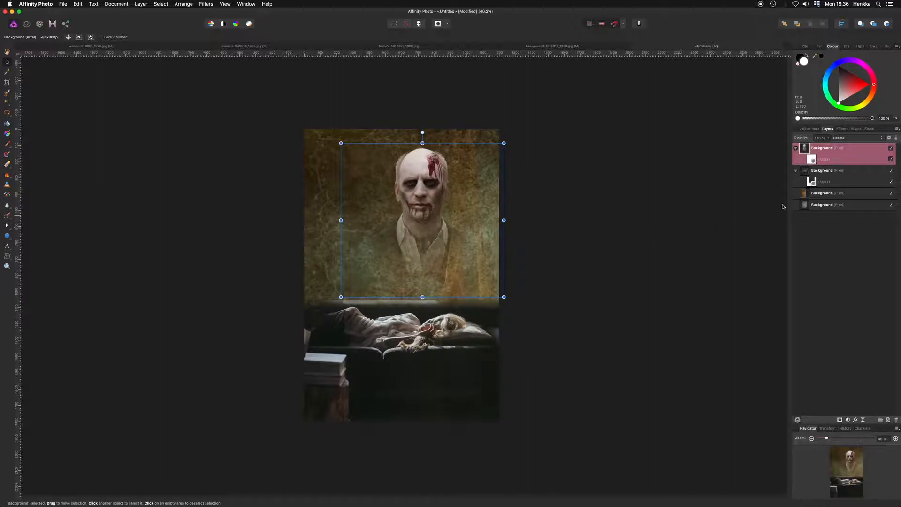
click(861, 235)
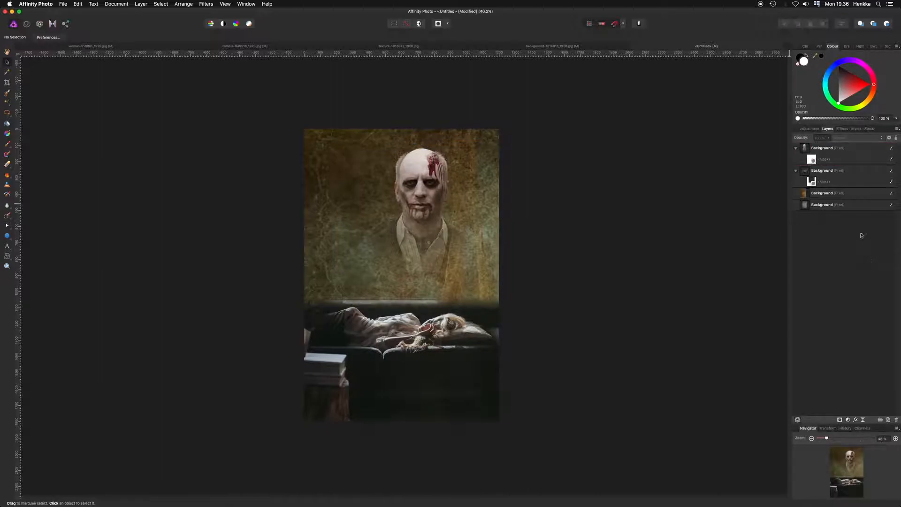
- Rasterise the zombie layer and duplicate it
click(836, 149)
right_click(835, 151)
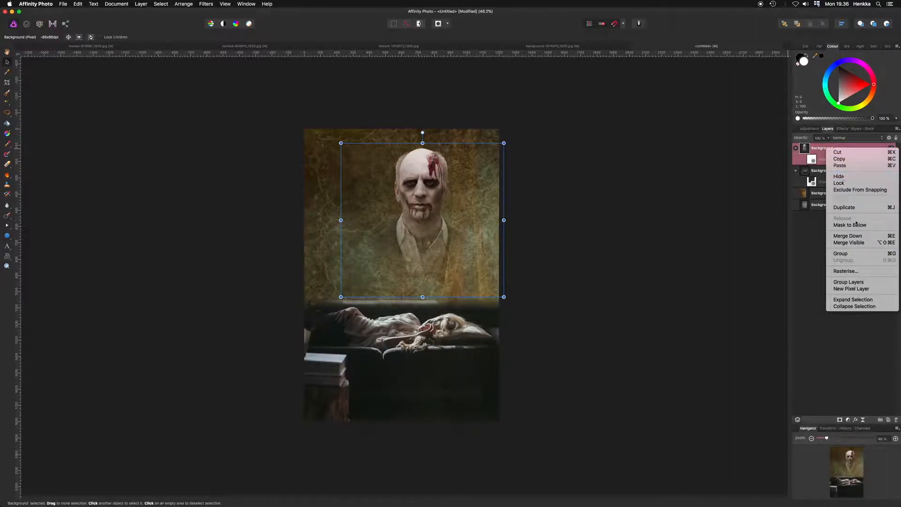
click(860, 272)
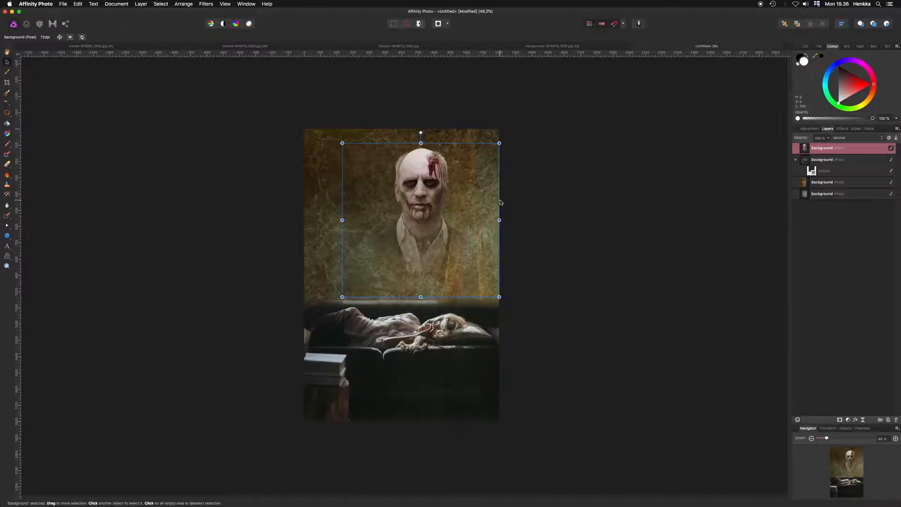
key(super+j)
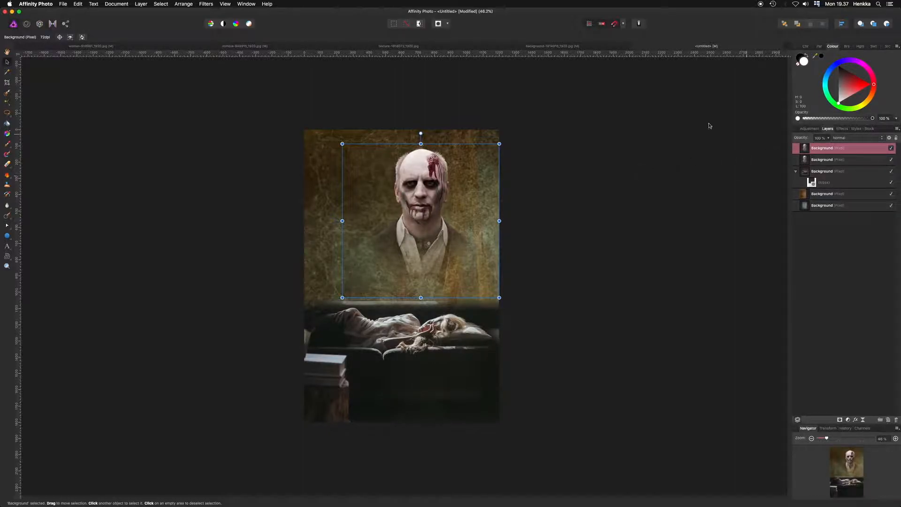
- Open the Lighting filter on the duplicated zombie and set the light type to Directional
click(202, 4)
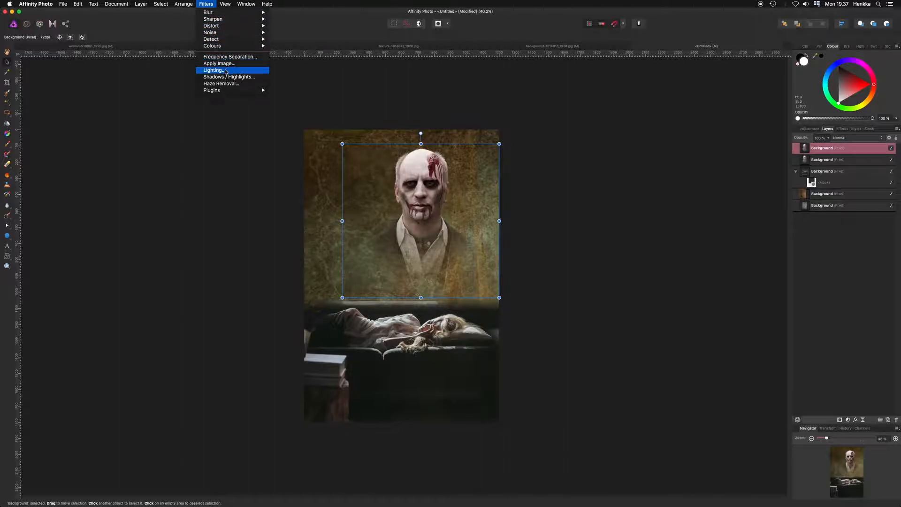
click(226, 71)
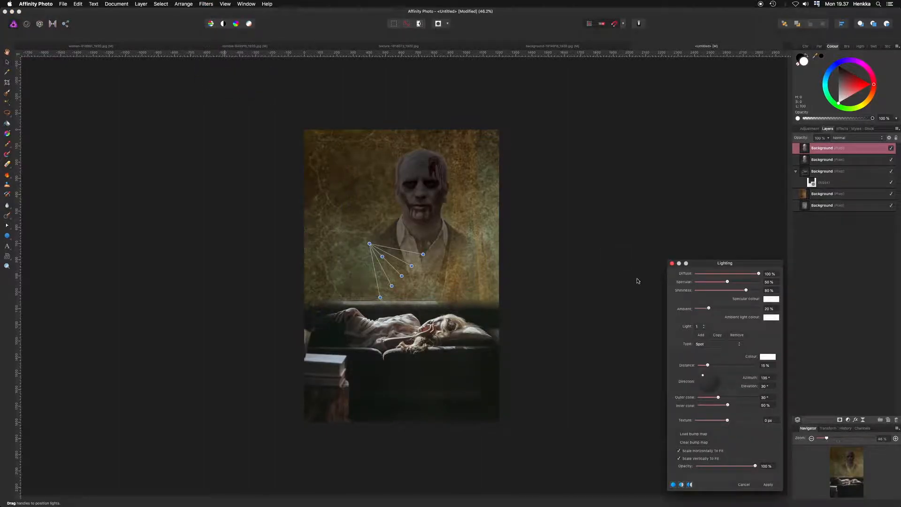
click(717, 345)
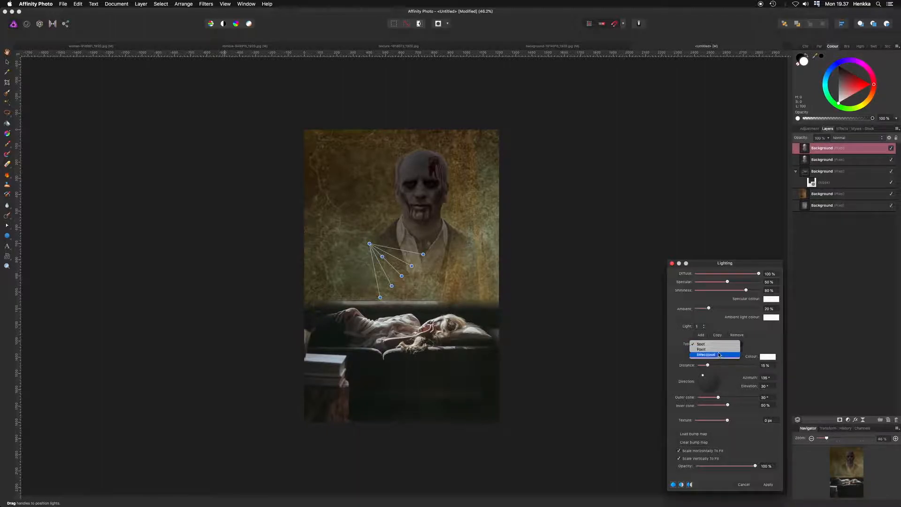
click(719, 355)
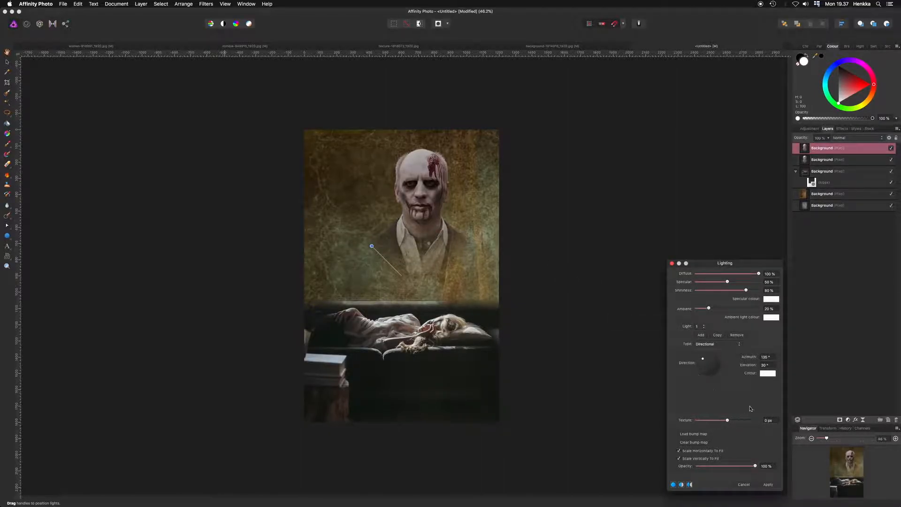
- Set the lighting texture to about 2.2 px and shininess to 100%, then apply the Lighting filter
click(860, 438)
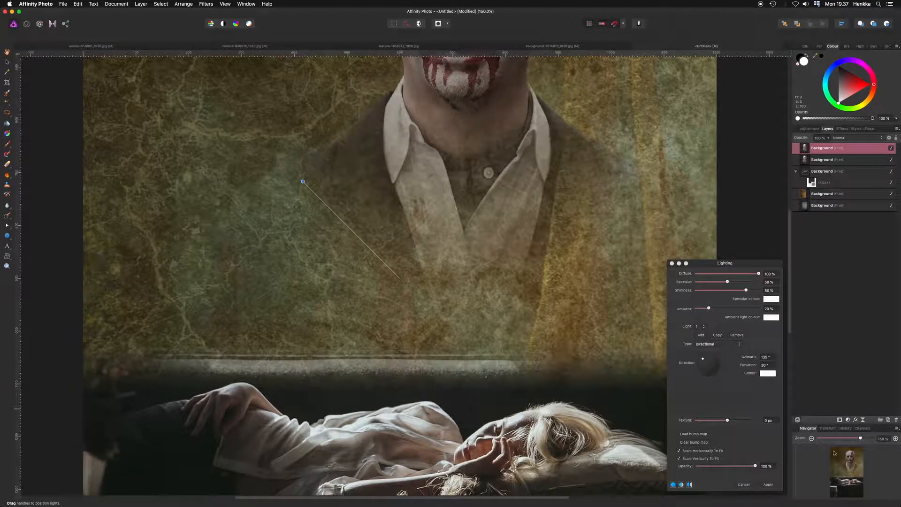
scroll(632, 406, up, 5)
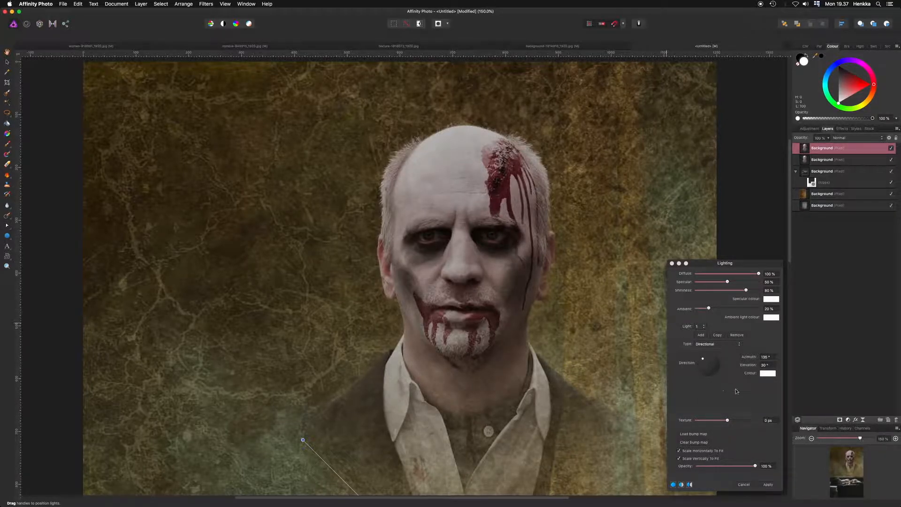
mouse_move(727, 420)
mouse_down()
mouse_move(772, 422)
mouse_move(718, 421)
mouse_move(777, 426)
mouse_move(737, 427)
mouse_up()
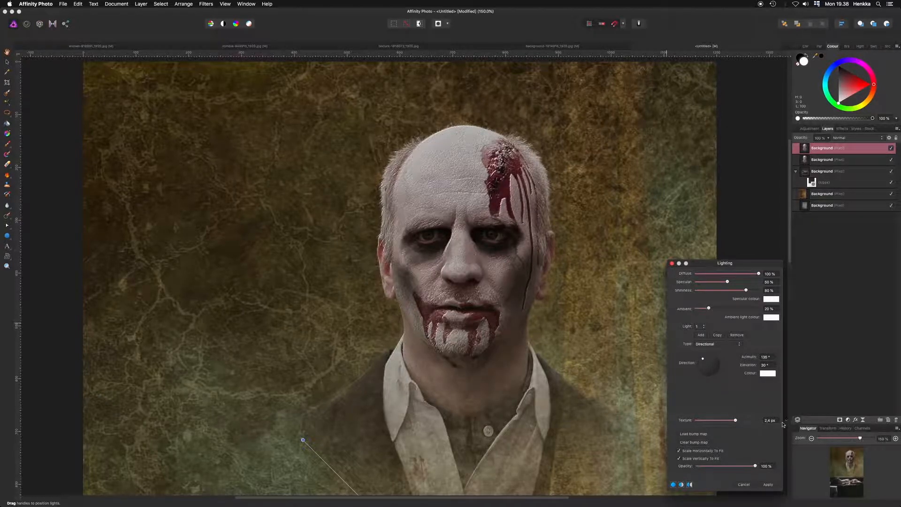
click(768, 420)
click(770, 421)
mouse_move(746, 290)
mouse_down()
mouse_move(724, 290)
mouse_move(763, 295)
mouse_up()
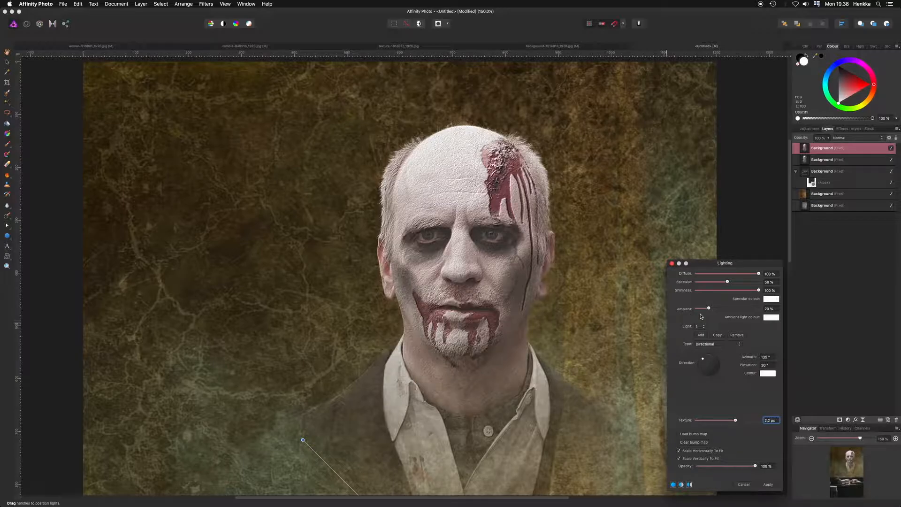
mouse_move(709, 310)
mouse_down()
mouse_move(747, 310)
mouse_move(709, 309)
mouse_up()
drag(708, 309, 710, 309)
click(767, 485)
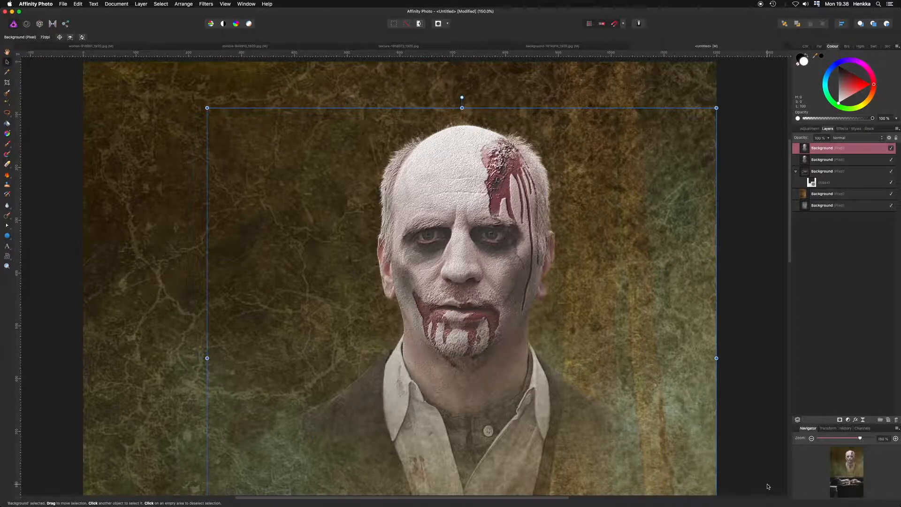
- Add an Outer Glow with a 100 px radius to the original zombie layer beneath the relit copy
key(super+0)
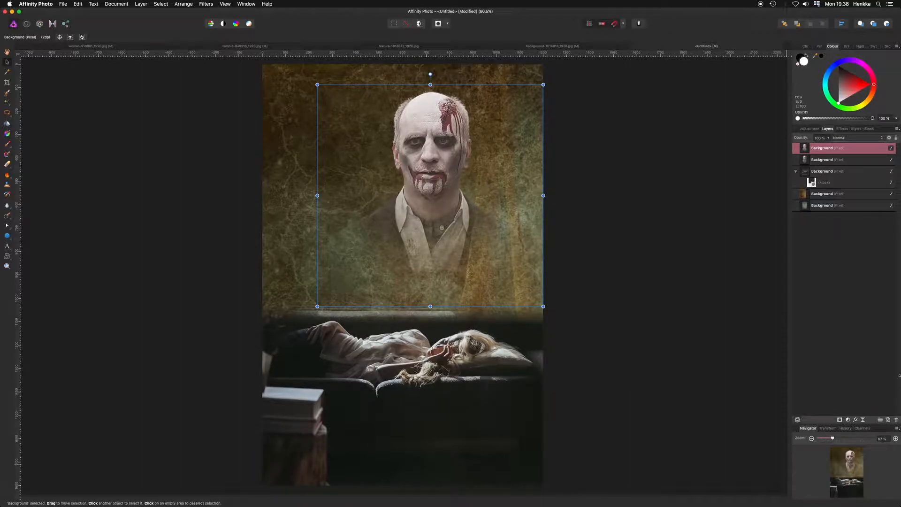
click(839, 161)
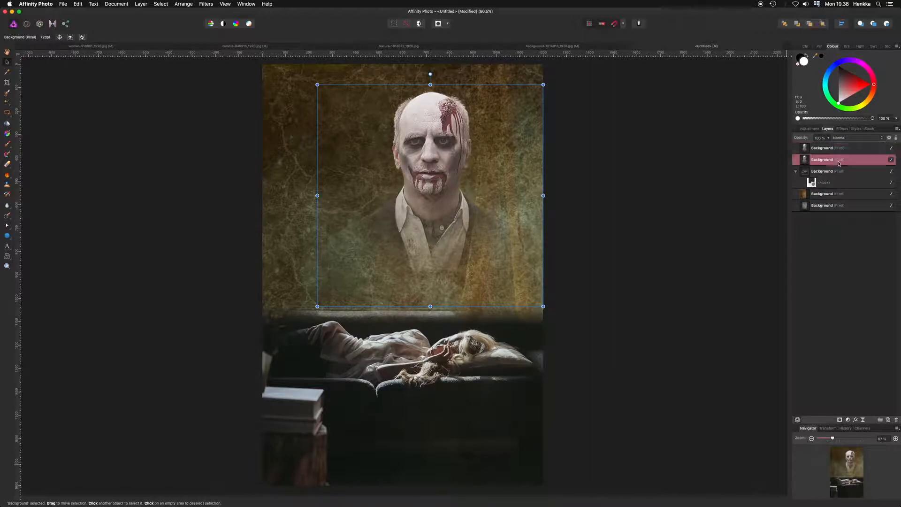
click(856, 420)
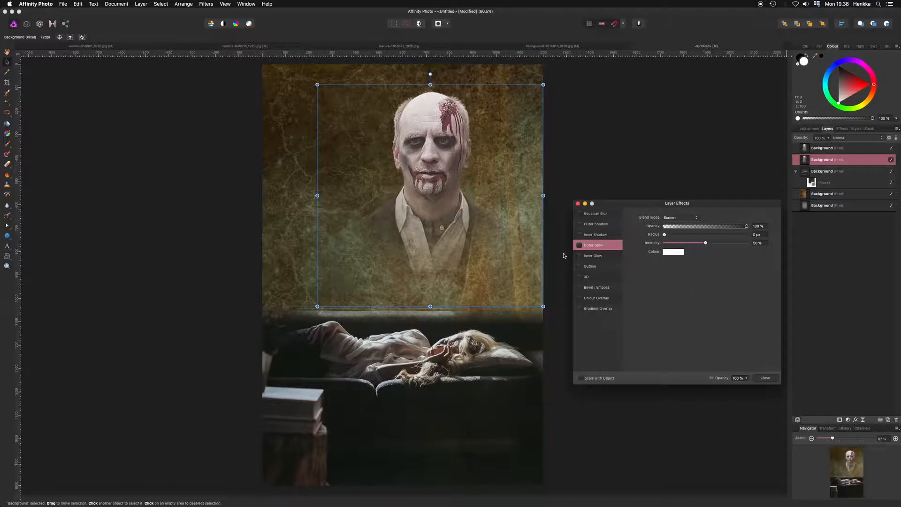
click(578, 245)
drag(665, 235, 750, 240)
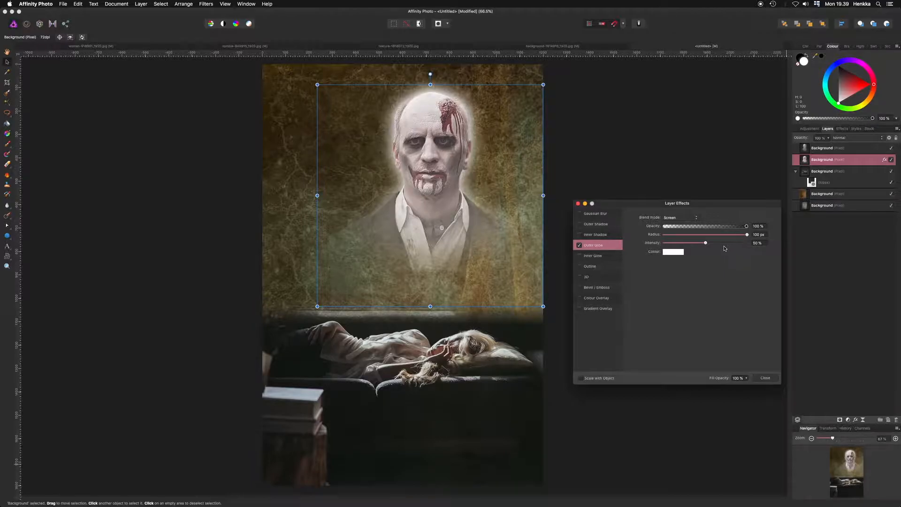
mouse_move(705, 243)
mouse_down()
mouse_move(686, 241)
mouse_move(756, 240)
mouse_move(706, 247)
mouse_up()
click(766, 378)
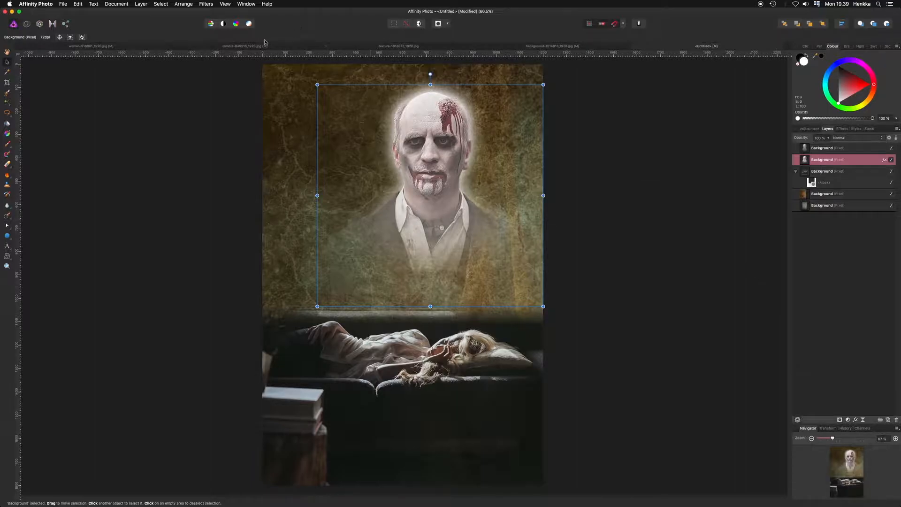
click(207, 4)
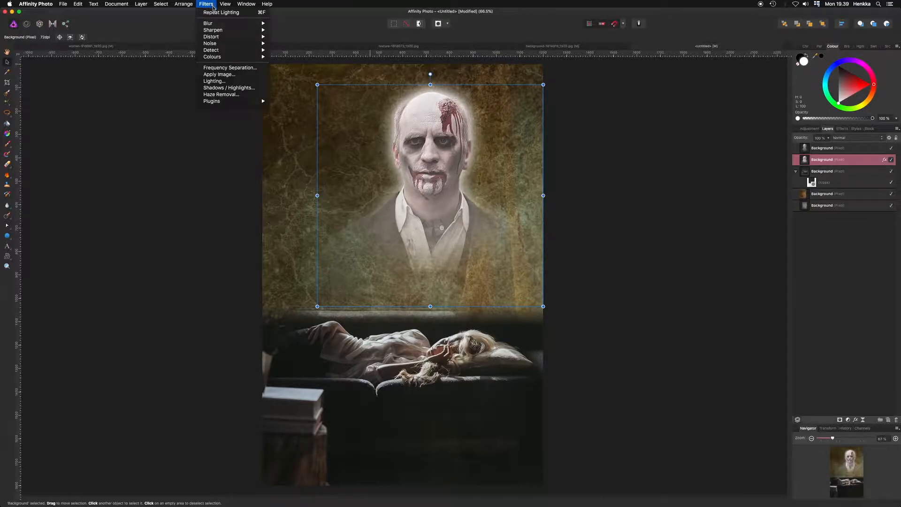
mouse_move(231, 25)
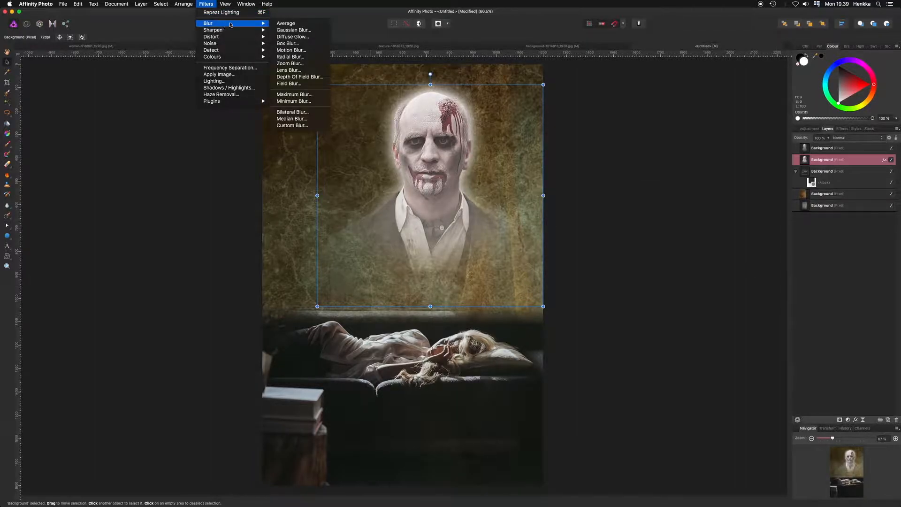
click(292, 30)
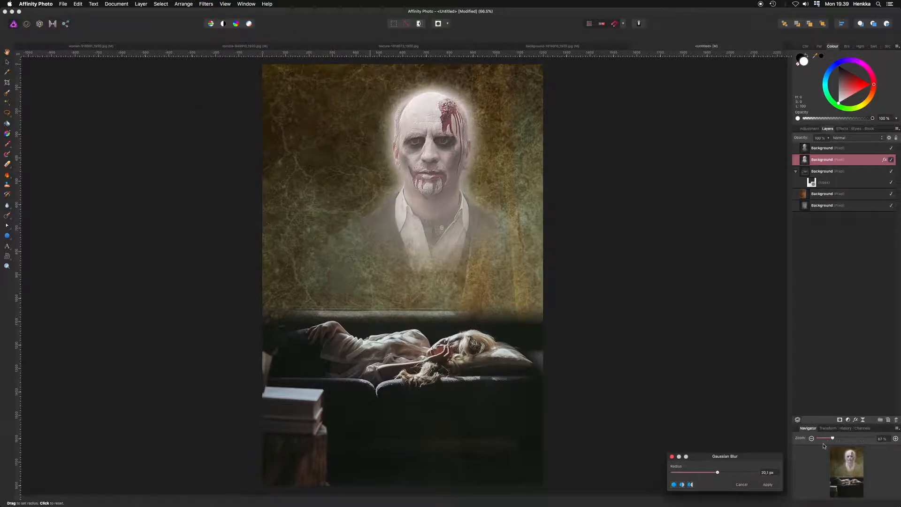
drag(717, 472, 740, 472)
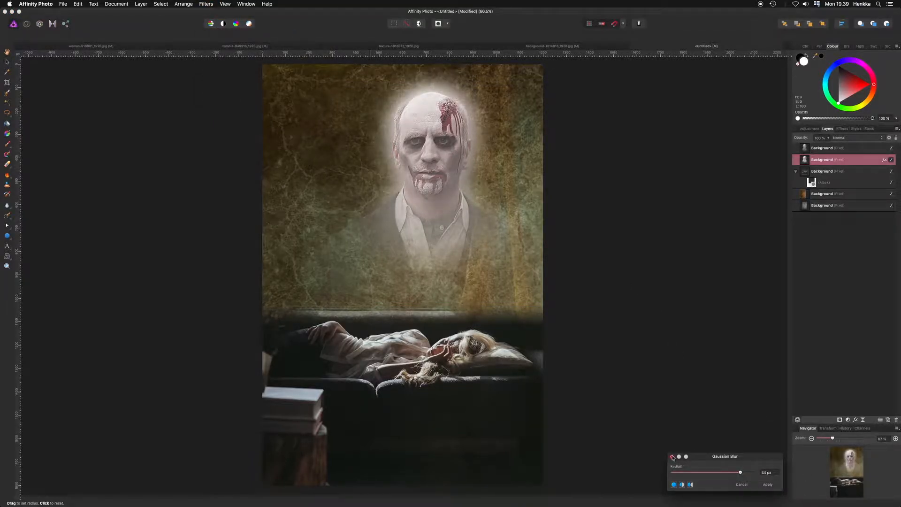
click(672, 457)
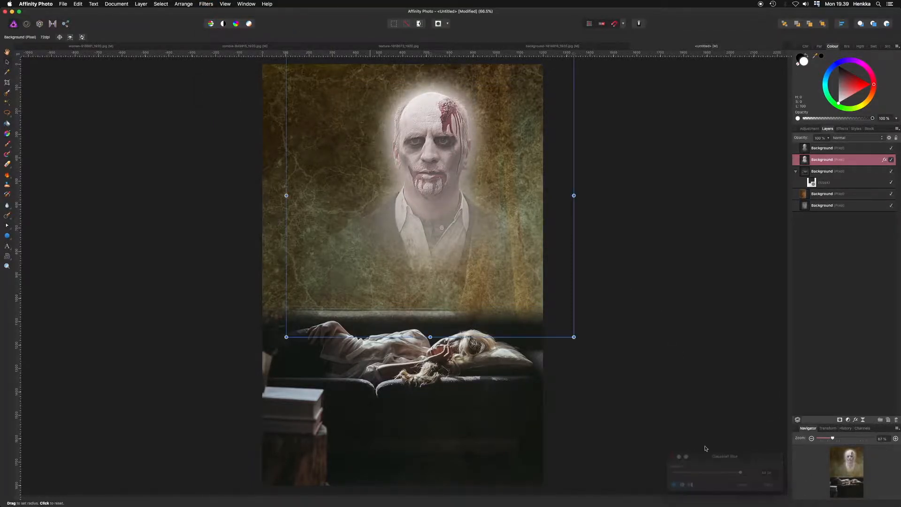
- Reopen the zombie layer's effects and lower the Outer Glow intensity to about 49%
click(857, 420)
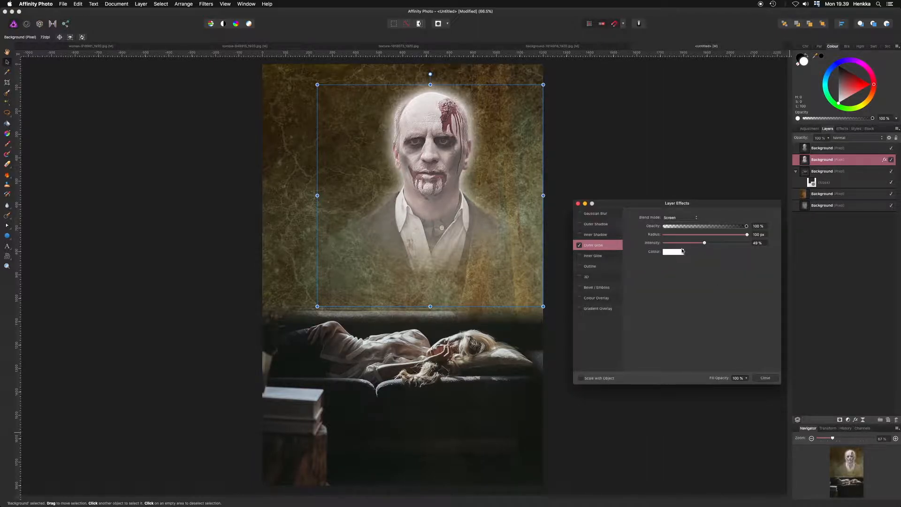
mouse_move(747, 235)
mouse_down()
mouse_move(718, 235)
mouse_move(747, 235)
mouse_up()
mouse_move(704, 243)
mouse_down()
mouse_move(680, 242)
mouse_move(704, 242)
mouse_up()
click(774, 379)
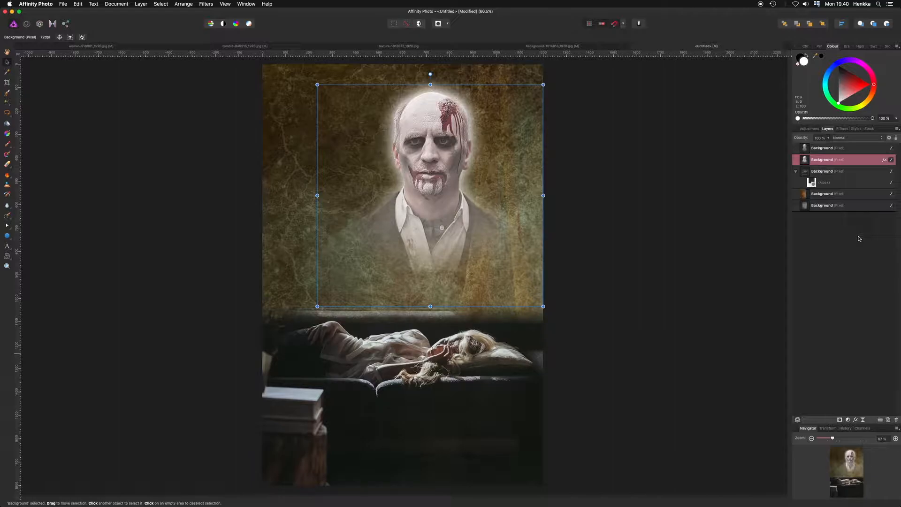
- Add a new pixel layer at the top of the stack and fill it with a linear gradient
click(857, 149)
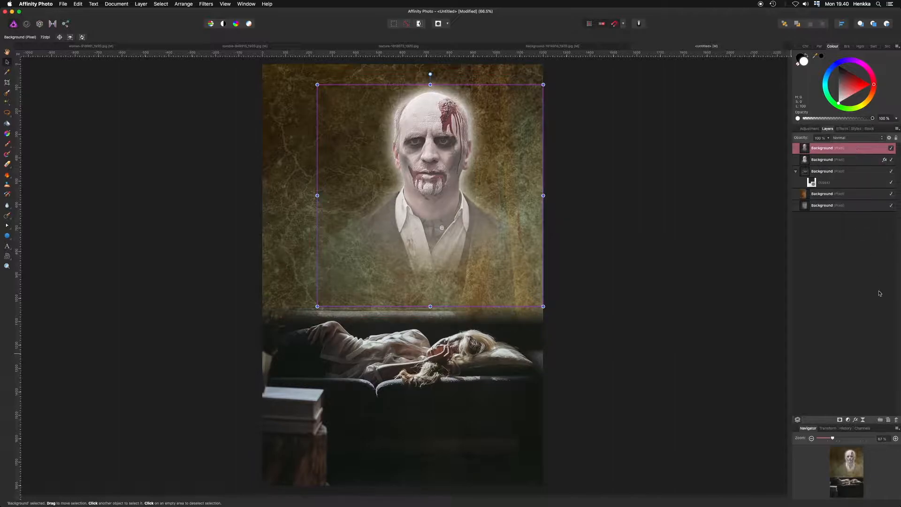
click(889, 420)
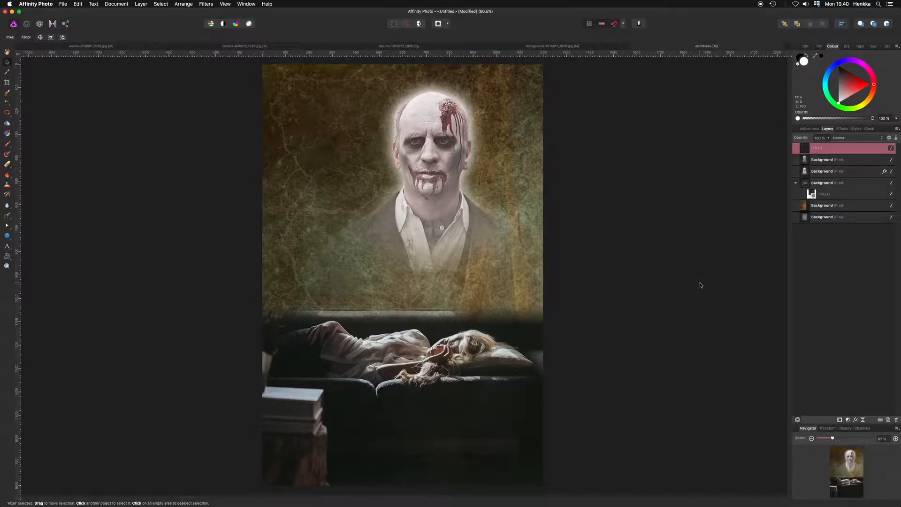
key(g)
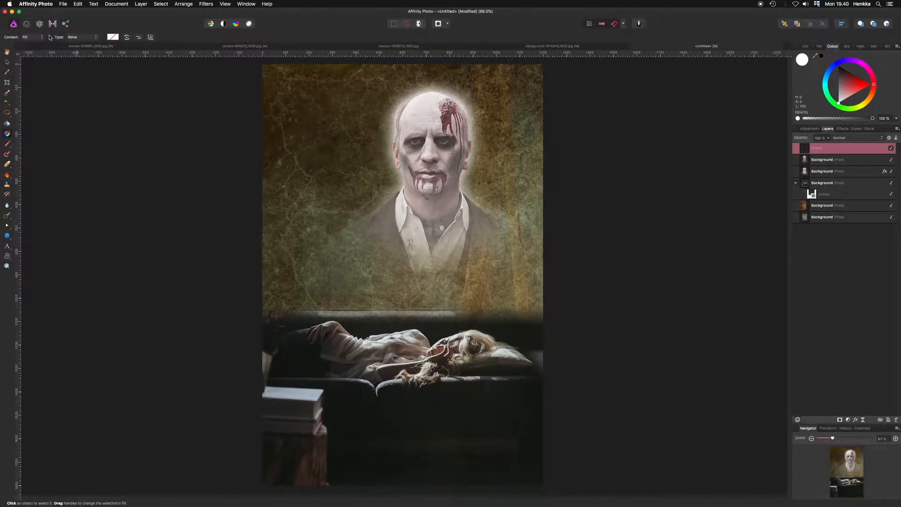
click(84, 37)
click(91, 48)
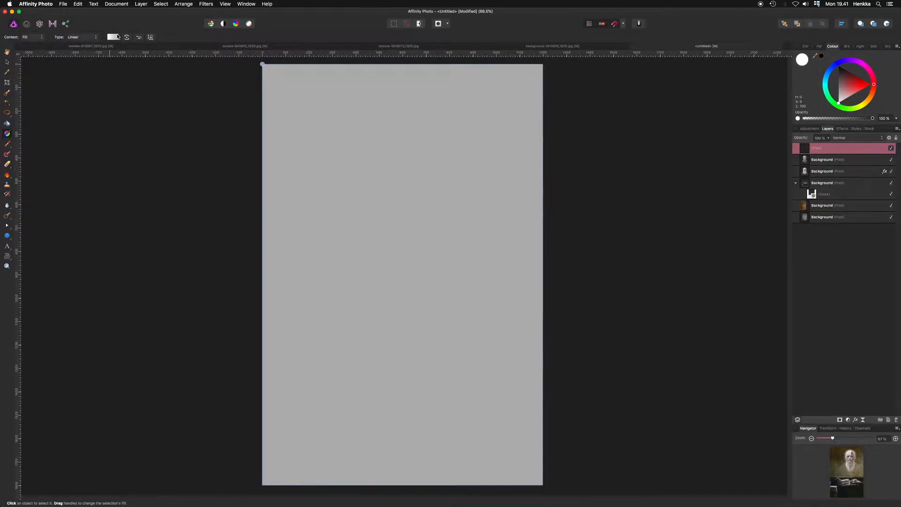
- Set the gradient's start colour to a dark blue
click(116, 38)
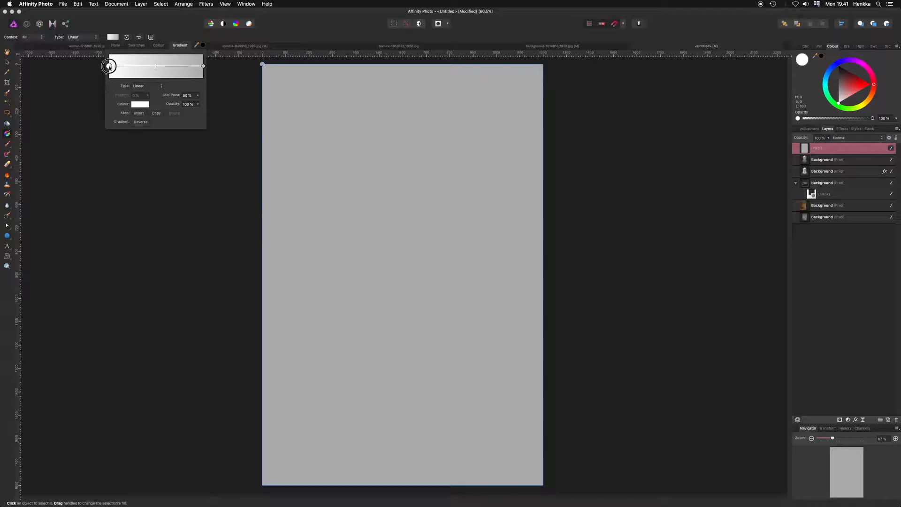
click(139, 104)
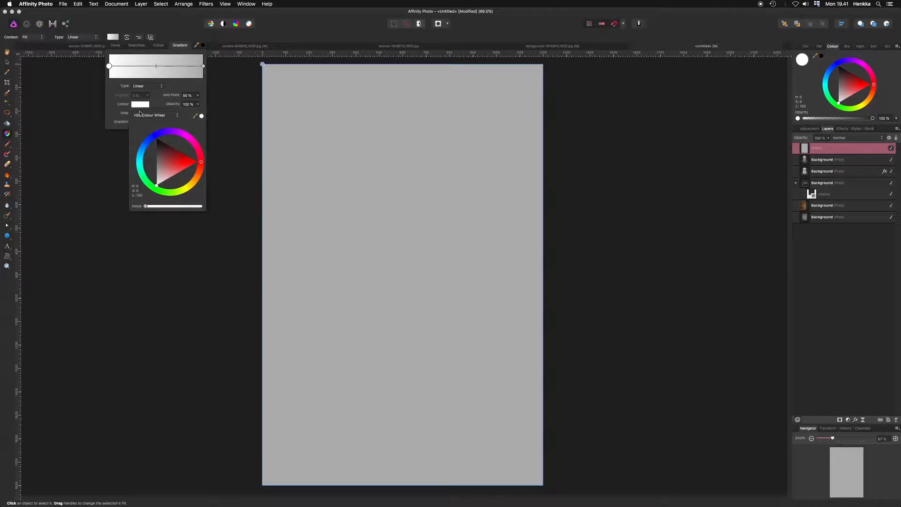
click(161, 148)
drag(157, 137, 155, 141)
click(161, 156)
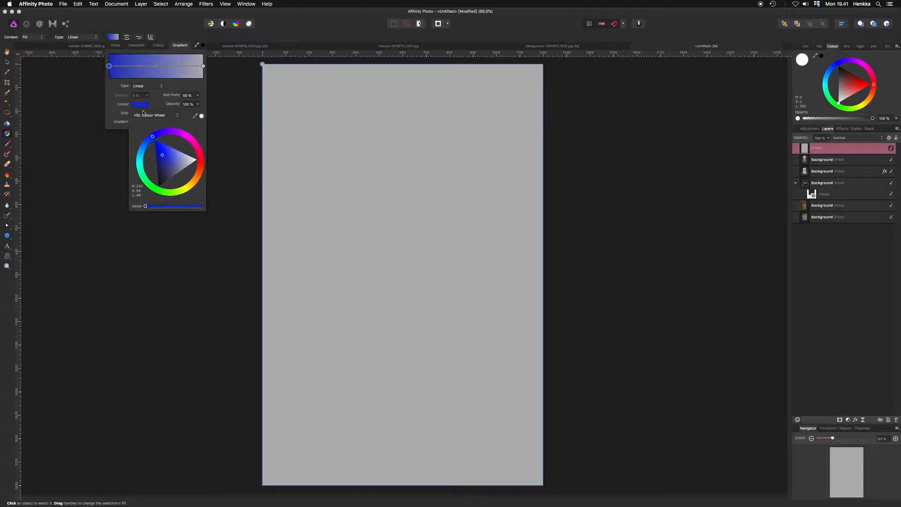
click(142, 104)
- Set the gradient's end colour to a brighter blue
click(204, 66)
click(141, 105)
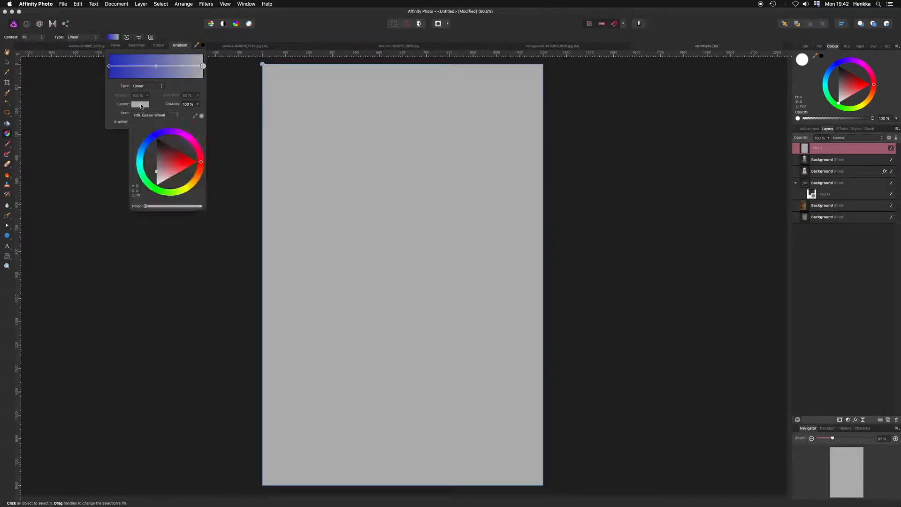
click(154, 136)
drag(154, 137, 147, 149)
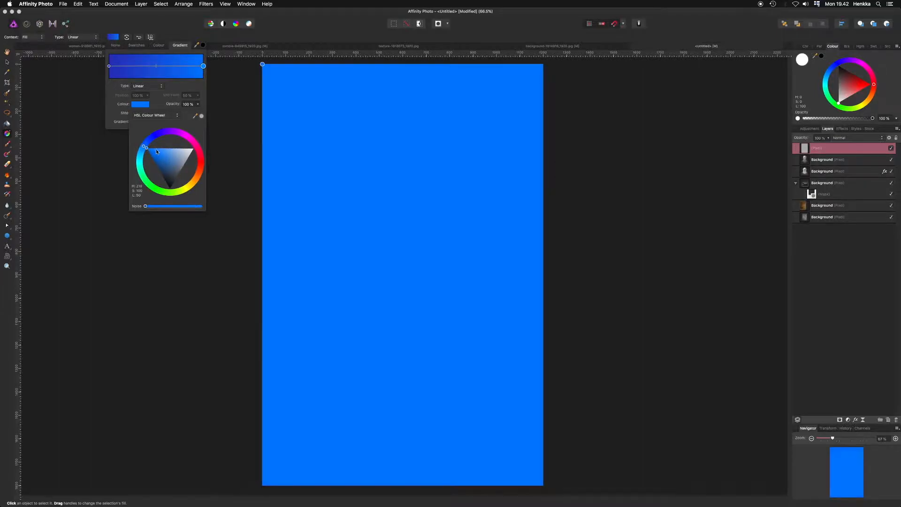
click(158, 151)
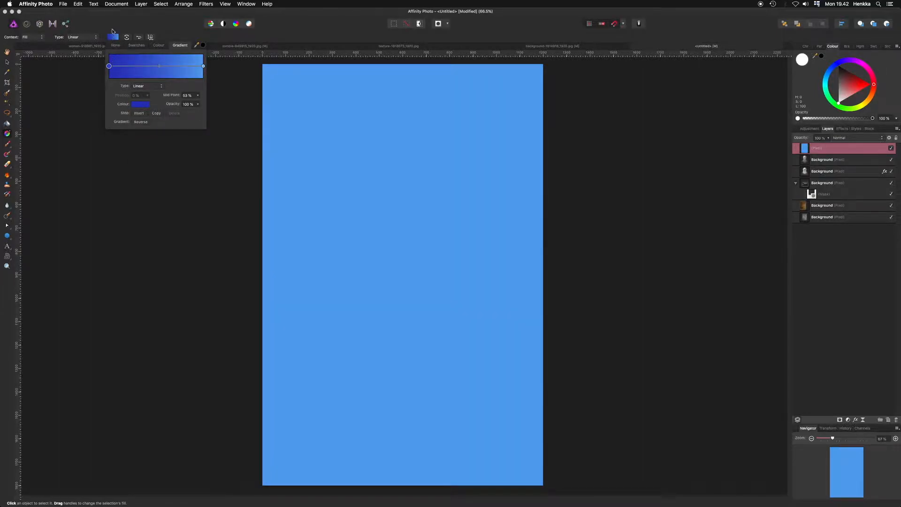
click(114, 36)
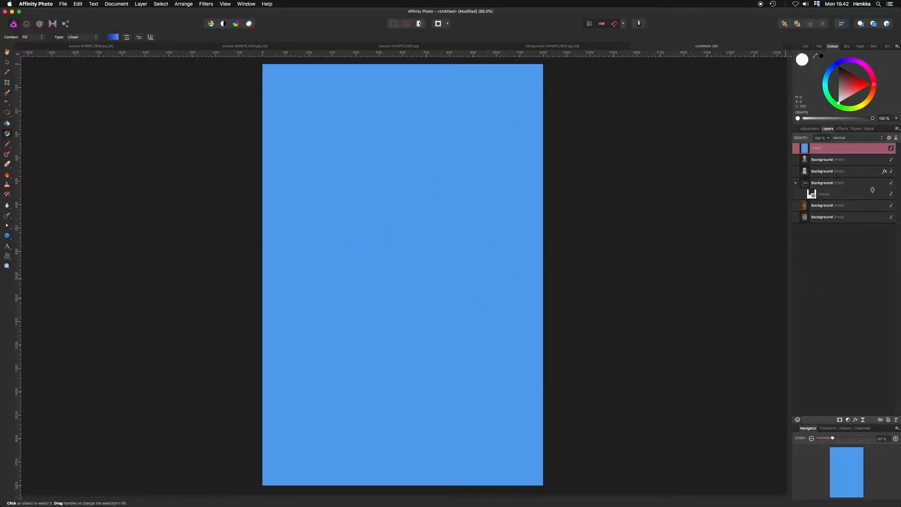
- Set the gradient layer's blend mode to Soft Light and adjust its gradient fill colour
click(862, 138)
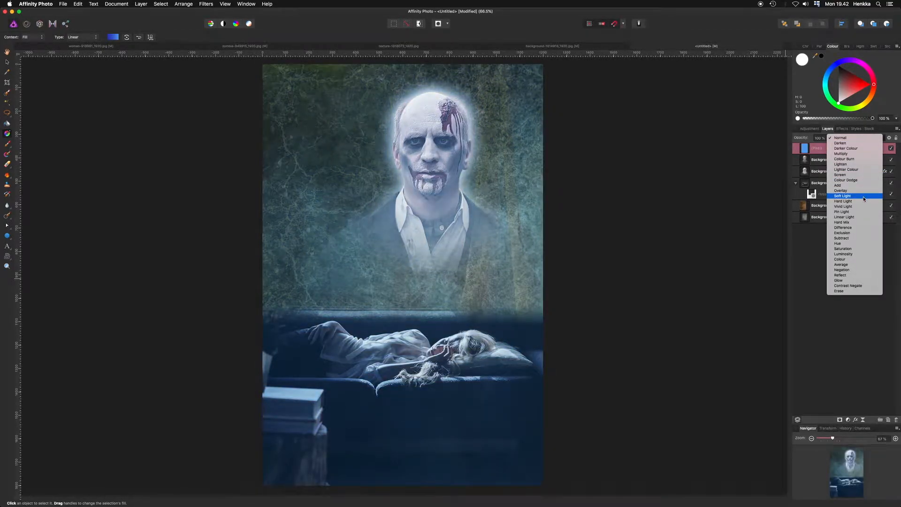
click(863, 196)
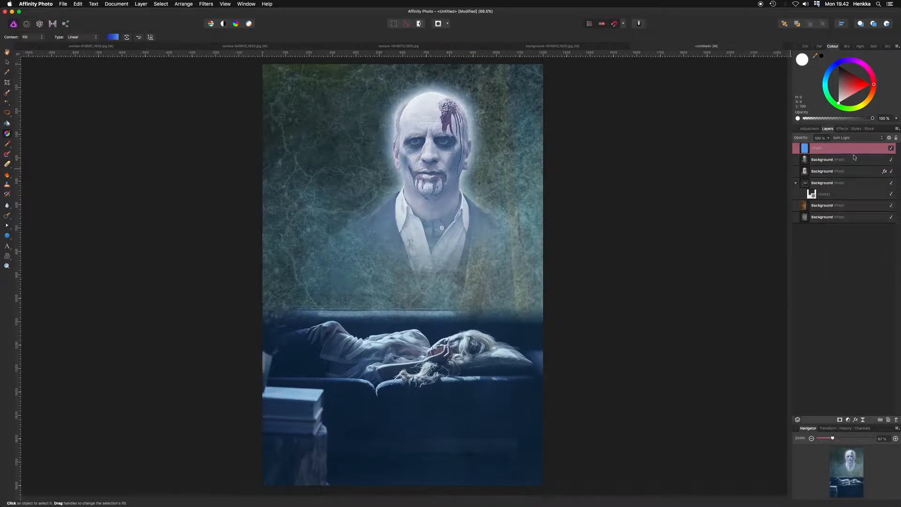
click(113, 37)
click(147, 141)
click(225, 178)
click(855, 151)
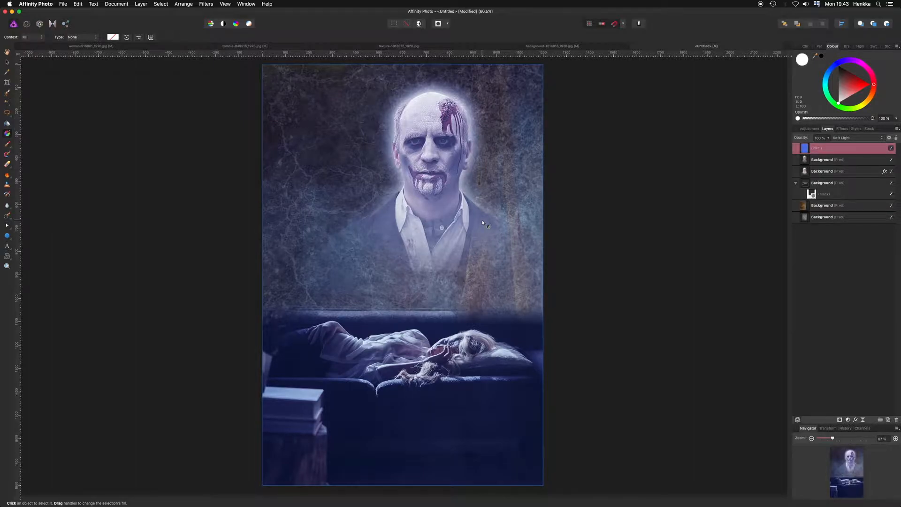
- Add a Curves adjustment and raise the Blue channel curve to push the image towards blue
key(super+m)
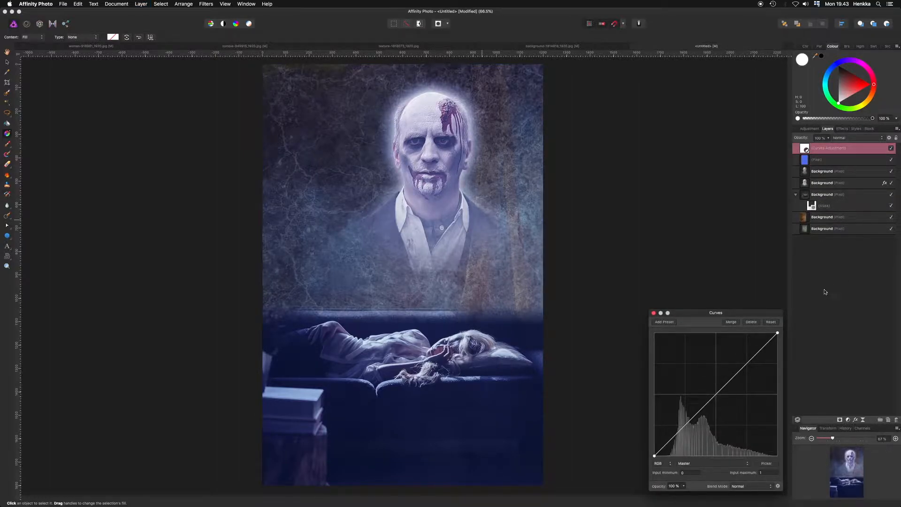
click(728, 463)
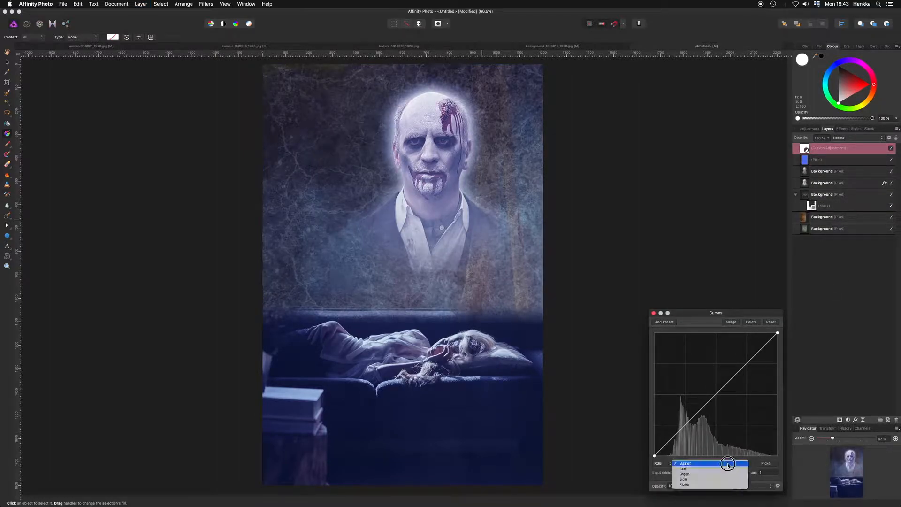
click(693, 480)
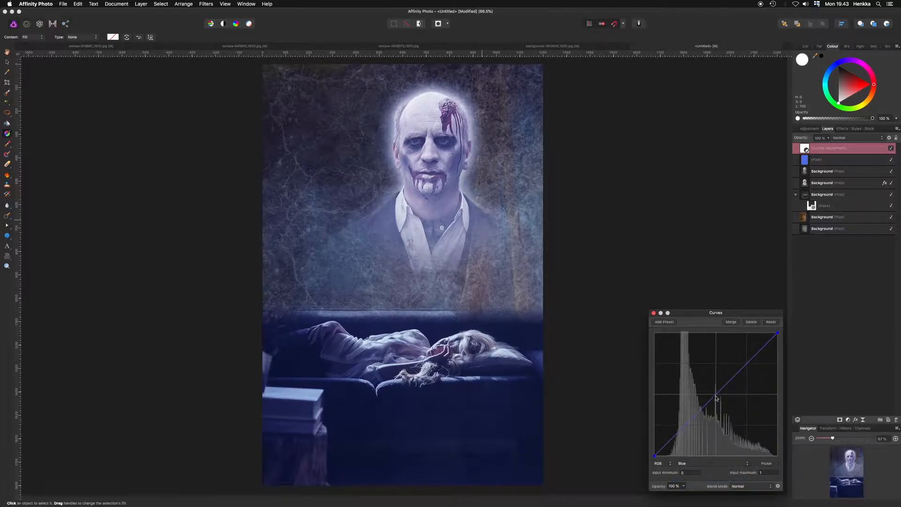
drag(716, 397, 710, 387)
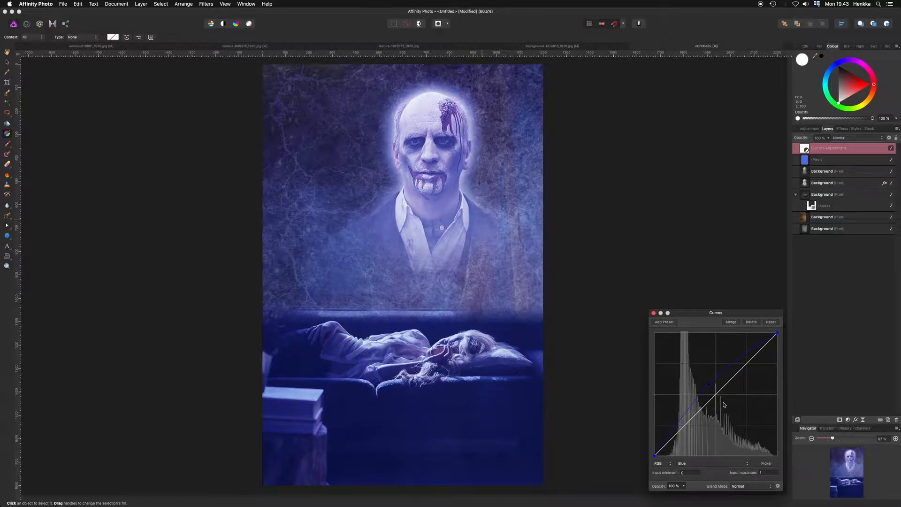
click(653, 313)
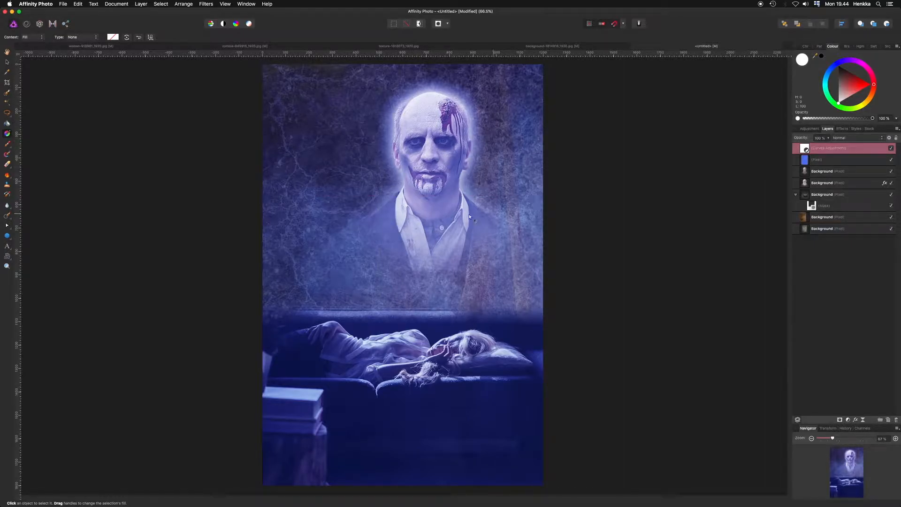
- Lower the relit zombie layer's opacity to 80% and reduce the glowing zombie layer's opacity slightly
click(829, 171)
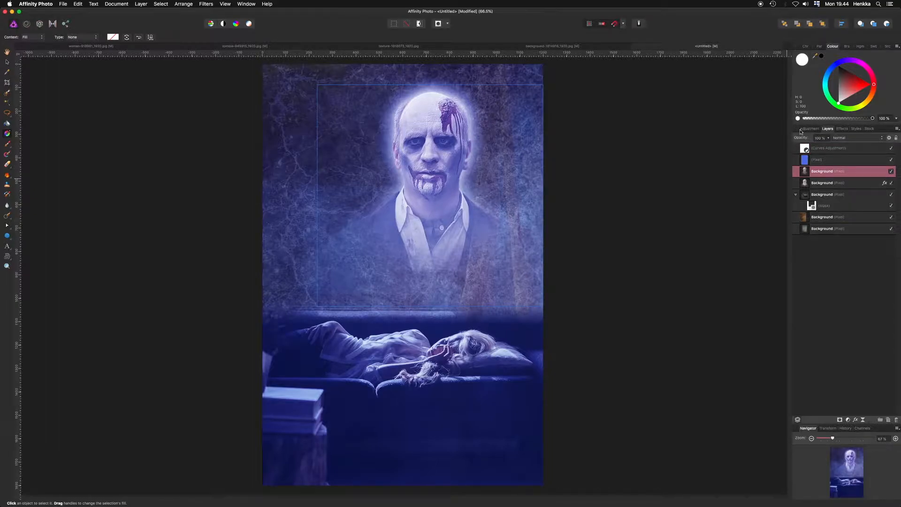
drag(811, 140, 788, 141)
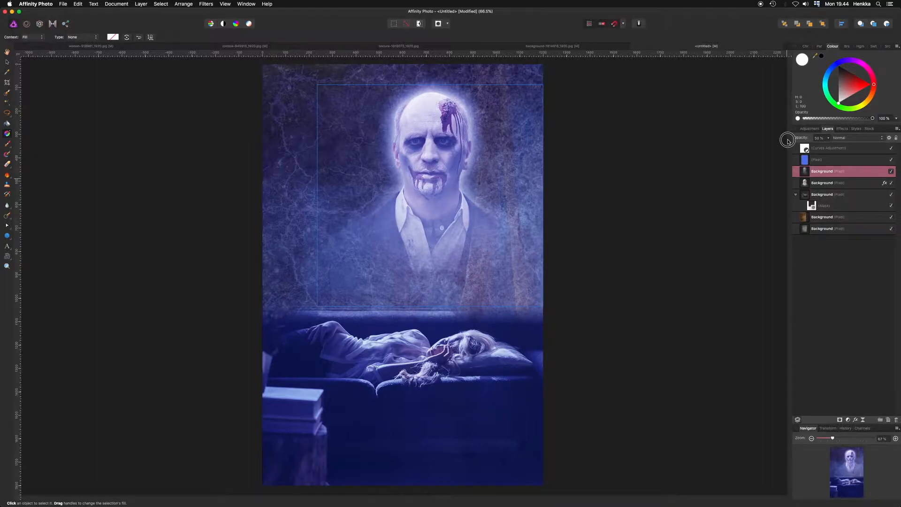
click(829, 185)
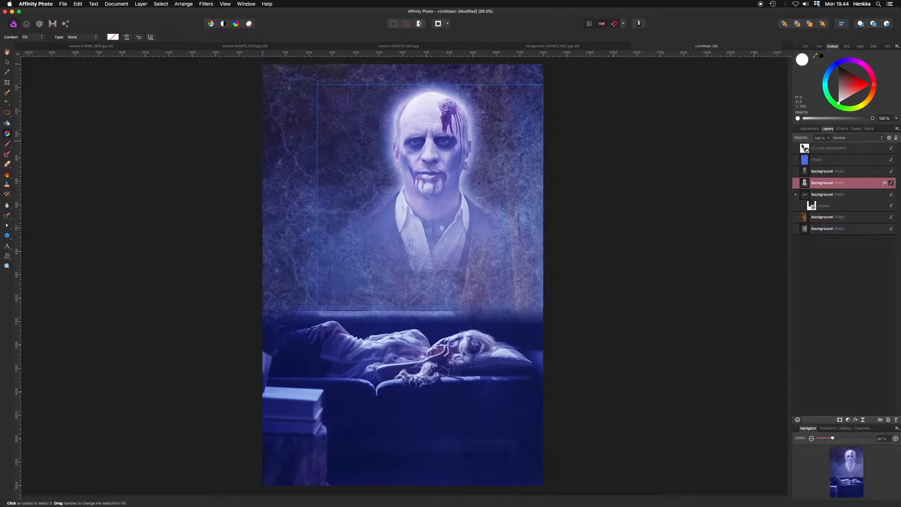
drag(801, 140, 790, 141)
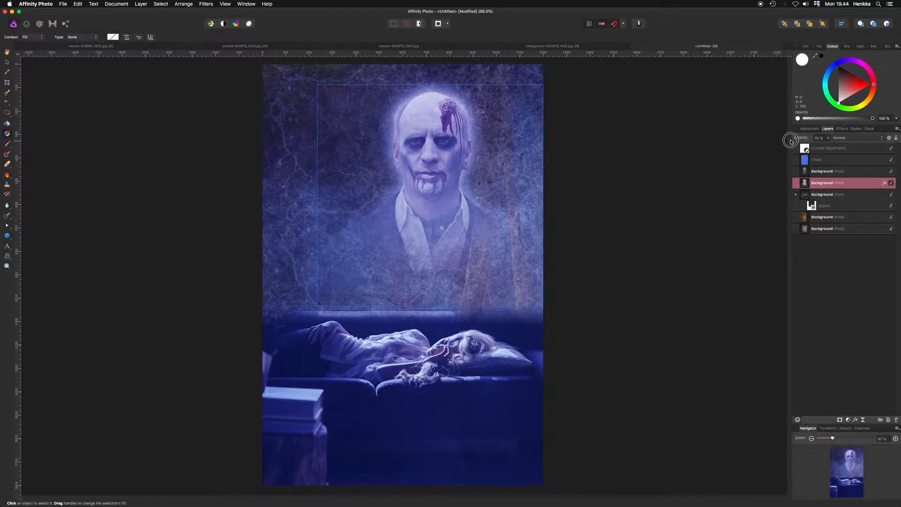
drag(790, 142, 790, 142)
click(862, 294)
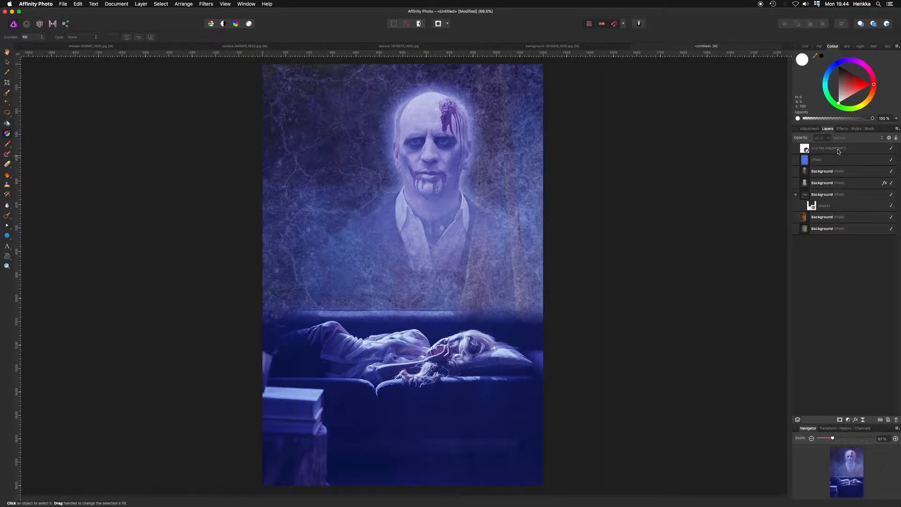
- Reopen the Curves adjustment and pull the master RGB curve down to darken the midtones
double_click(804, 150)
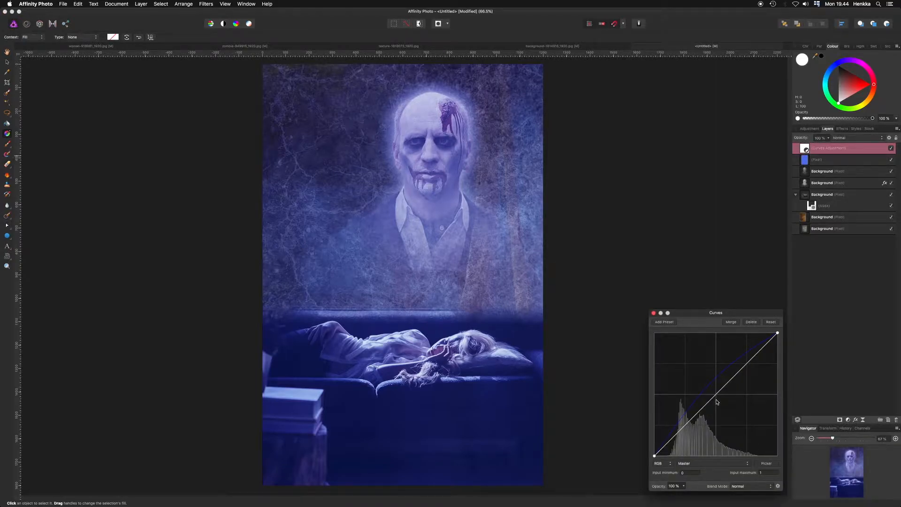
drag(716, 398, 724, 403)
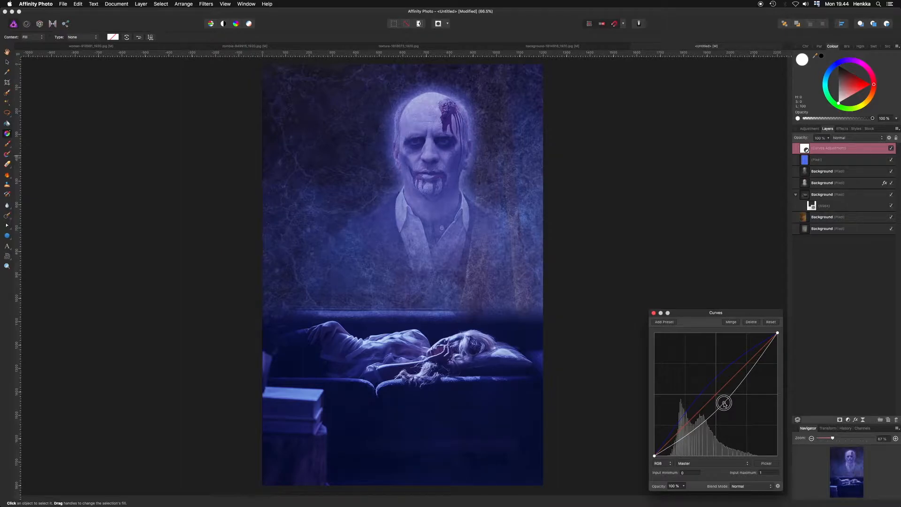
click(654, 312)
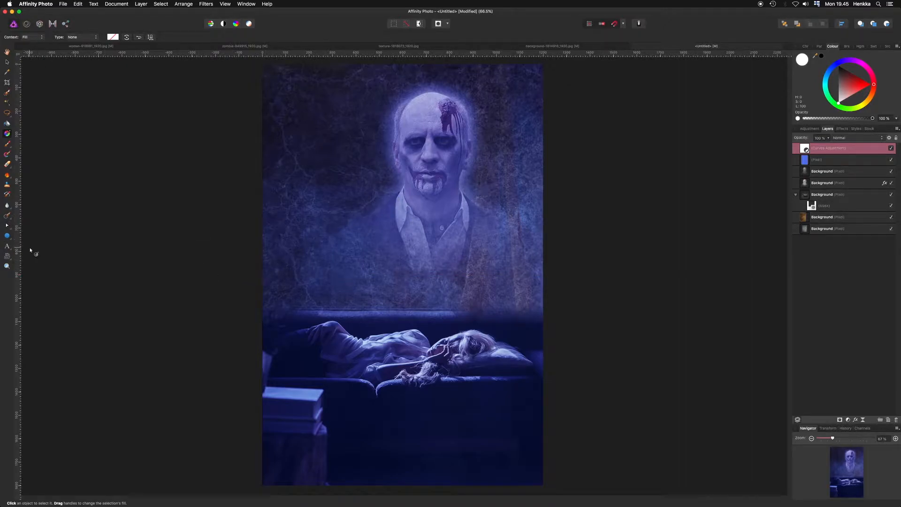
- Add artistic text reading HORROR over the middle of the poster
click(7, 246)
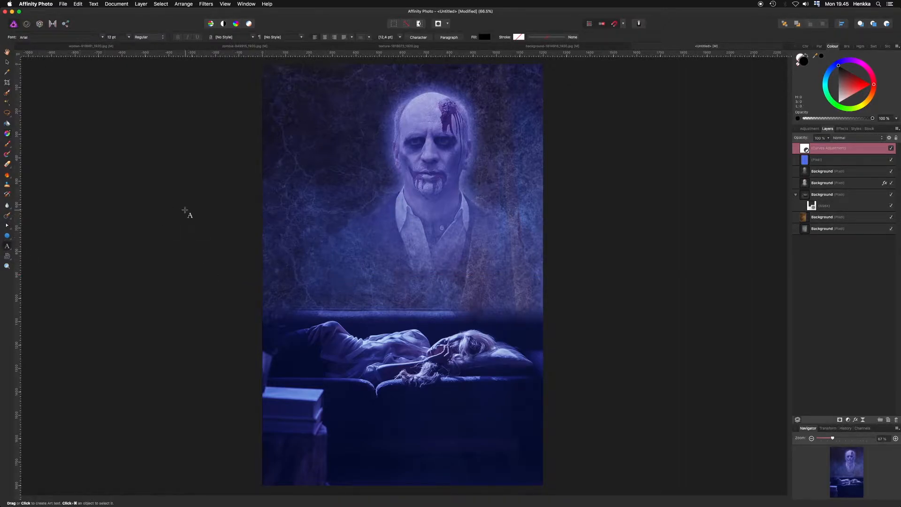
text(HORROR)
drag(296, 184, 336, 190)
drag(444, 189, 404, 216)
- Select the HORROR text and apply the DK The Horror dripping font
double_click(403, 240)
click(103, 37)
scroll(87, 236, down, 5)
scroll(87, 235, down, 10)
scroll(132, 441, down, 5)
click(145, 339)
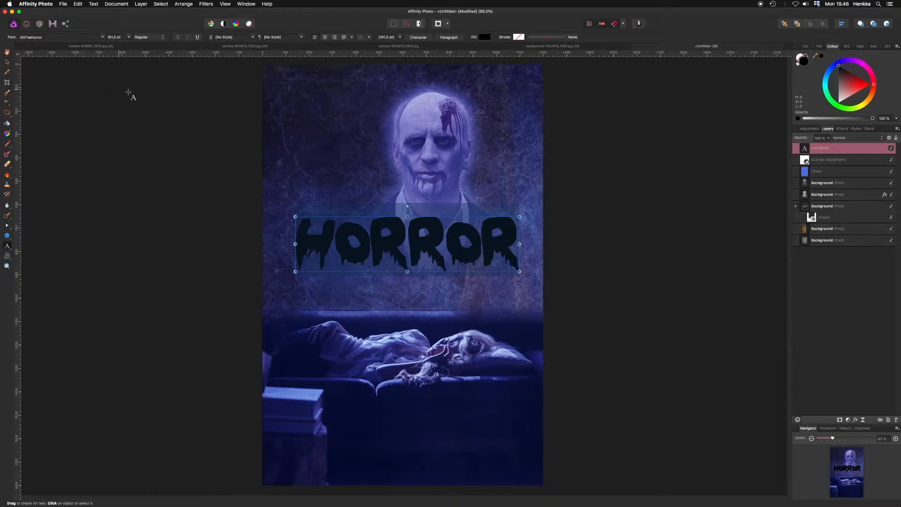
- Fill the HORROR text with red
click(868, 84)
drag(867, 85, 869, 86)
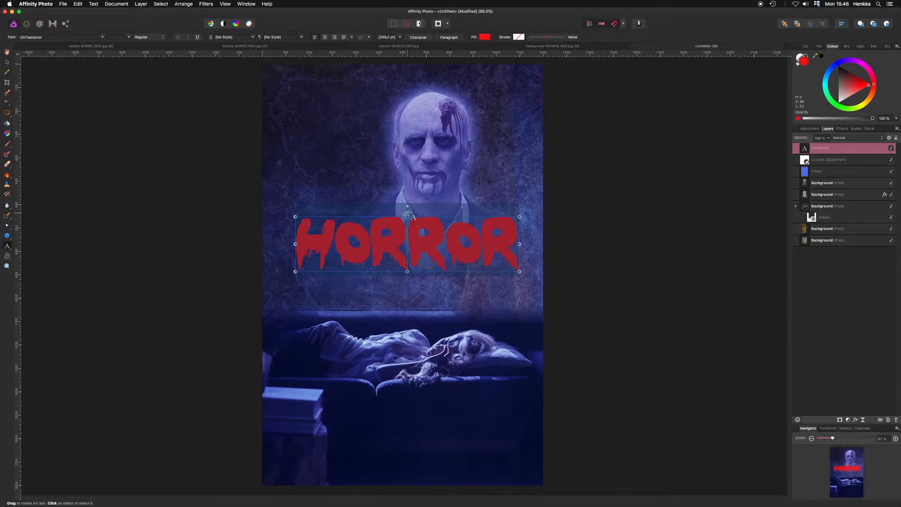
mouse_move(408, 216)
mouse_down()
mouse_move(403, 177)
mouse_move(400, 209)
mouse_up()
click(197, 161)
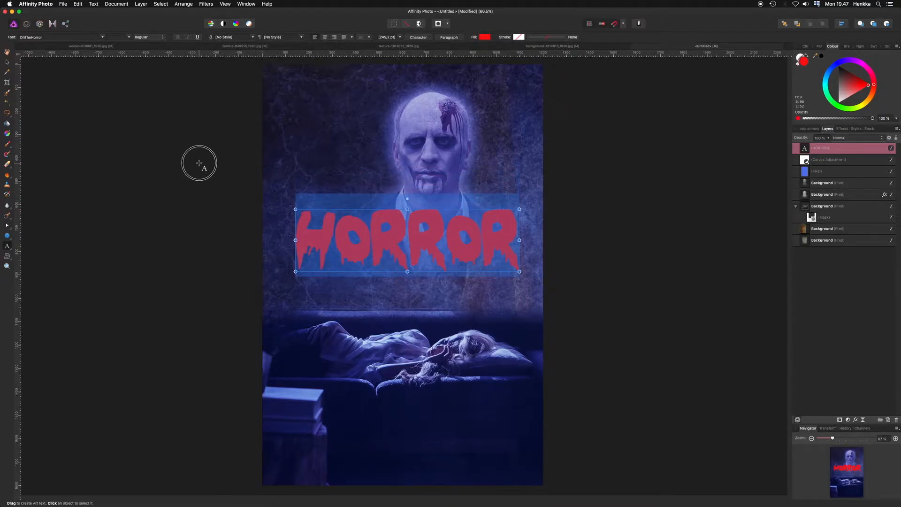
- Scale the HORROR text down slightly and move it to sit just above the sofa scene
click(6, 64)
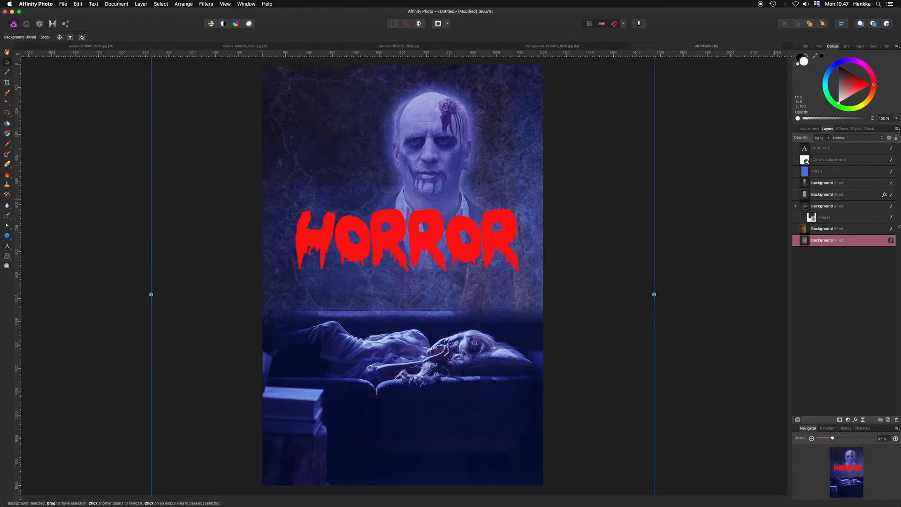
click(830, 149)
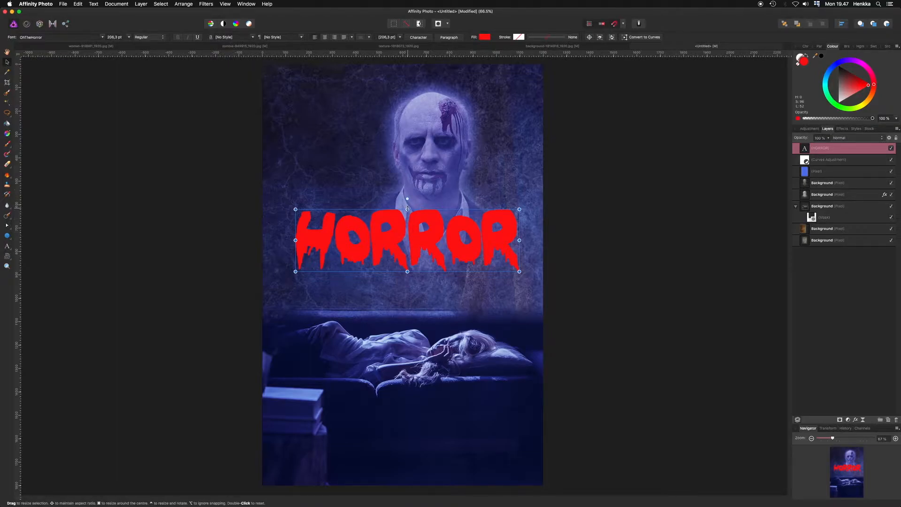
drag(407, 209, 404, 163)
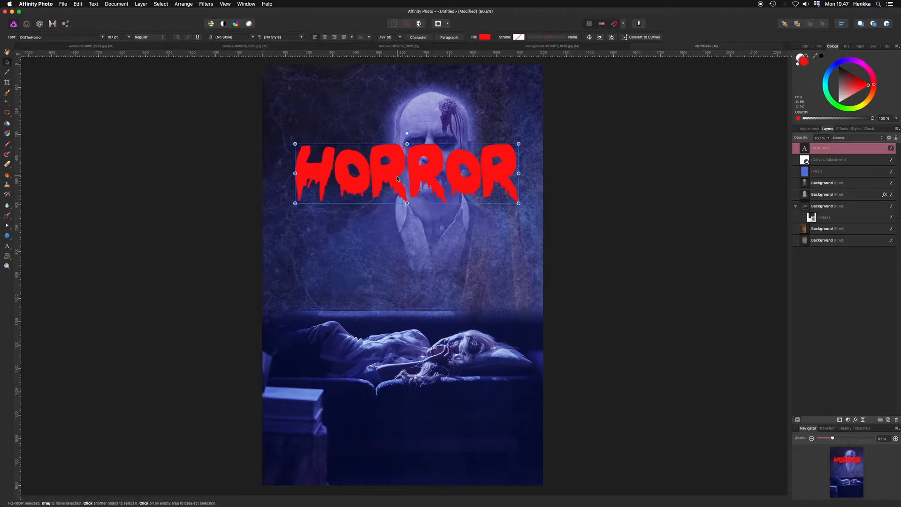
drag(397, 179, 397, 275)
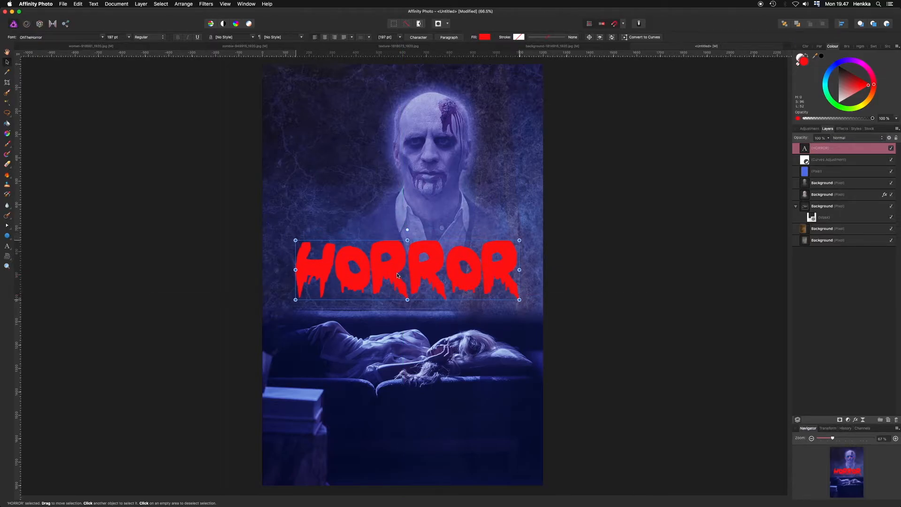
- Give the HORROR text a black Outer Glow layer effect with a wider radius
click(221, 237)
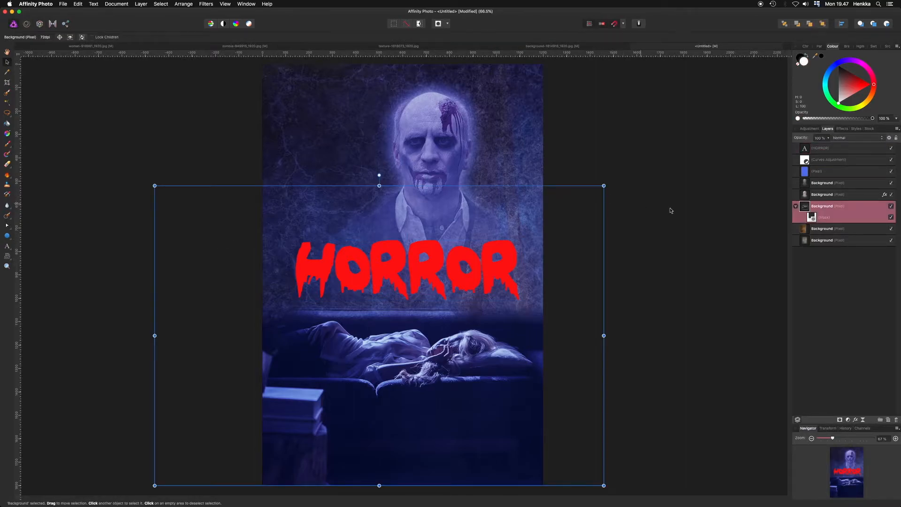
click(840, 276)
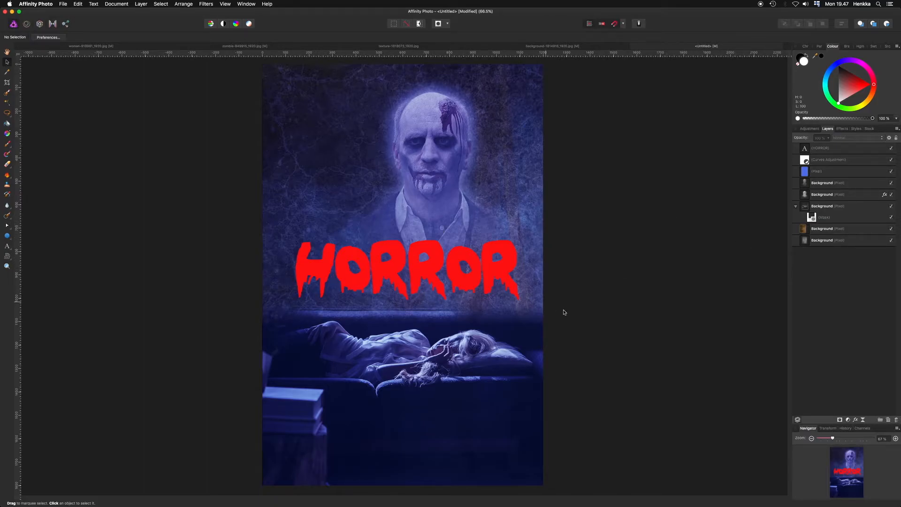
click(843, 149)
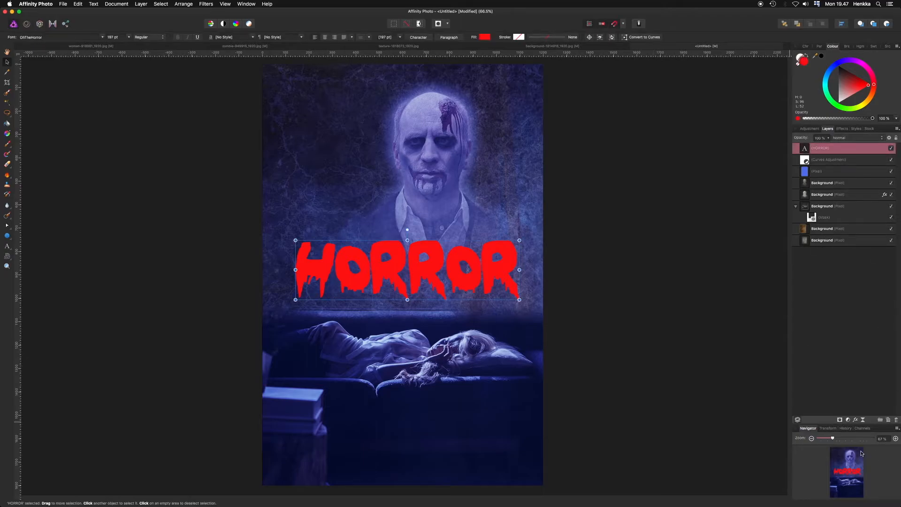
click(855, 420)
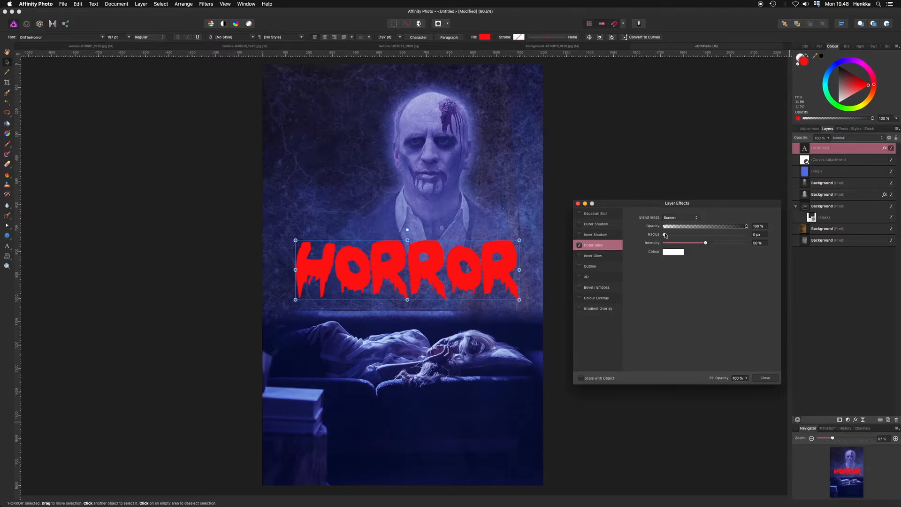
drag(665, 235, 728, 243)
click(673, 252)
click(690, 289)
click(681, 218)
click(765, 377)
click(843, 332)
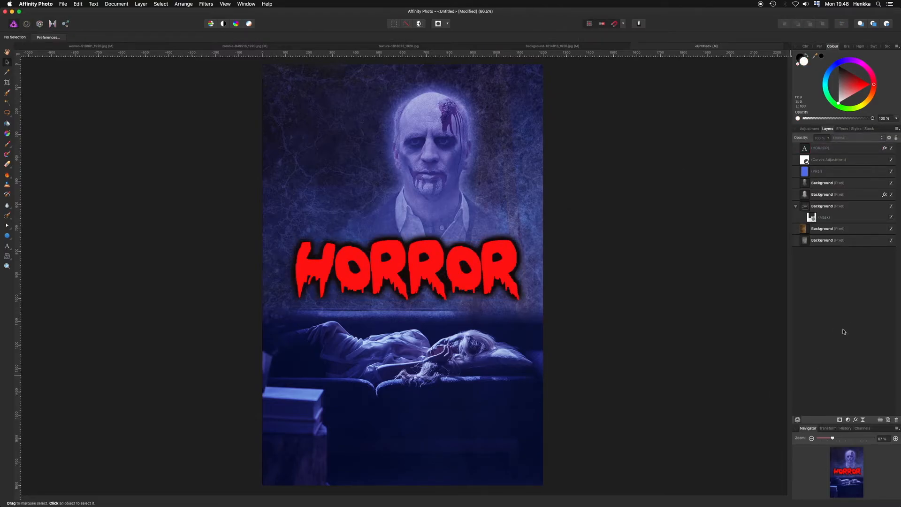